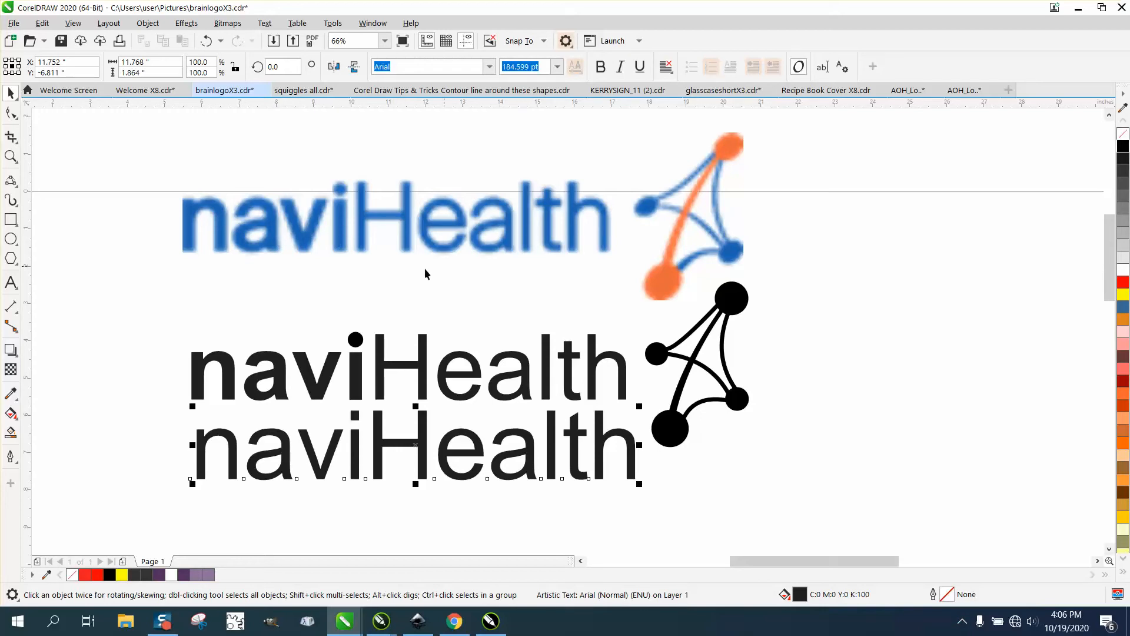
Make the letters "navi" bold in the lower naviHealth text
{"action": "left_click", "coordinate": [11, 282]}
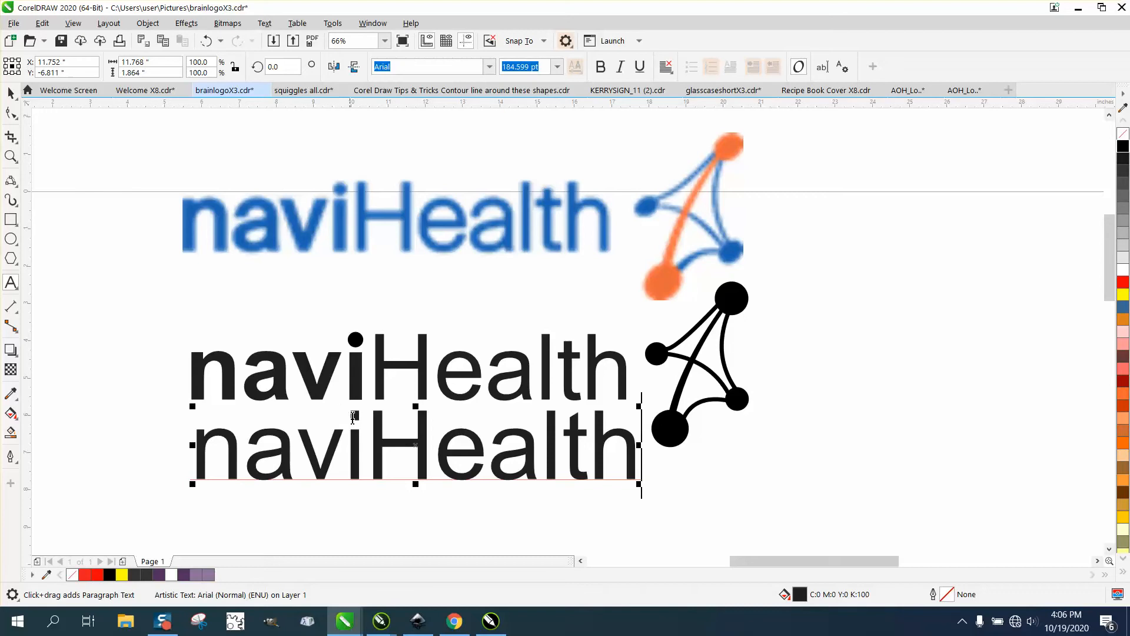
{"action": "left_click_drag", "start_coordinate": [371, 433], "coordinate": [177, 443]}
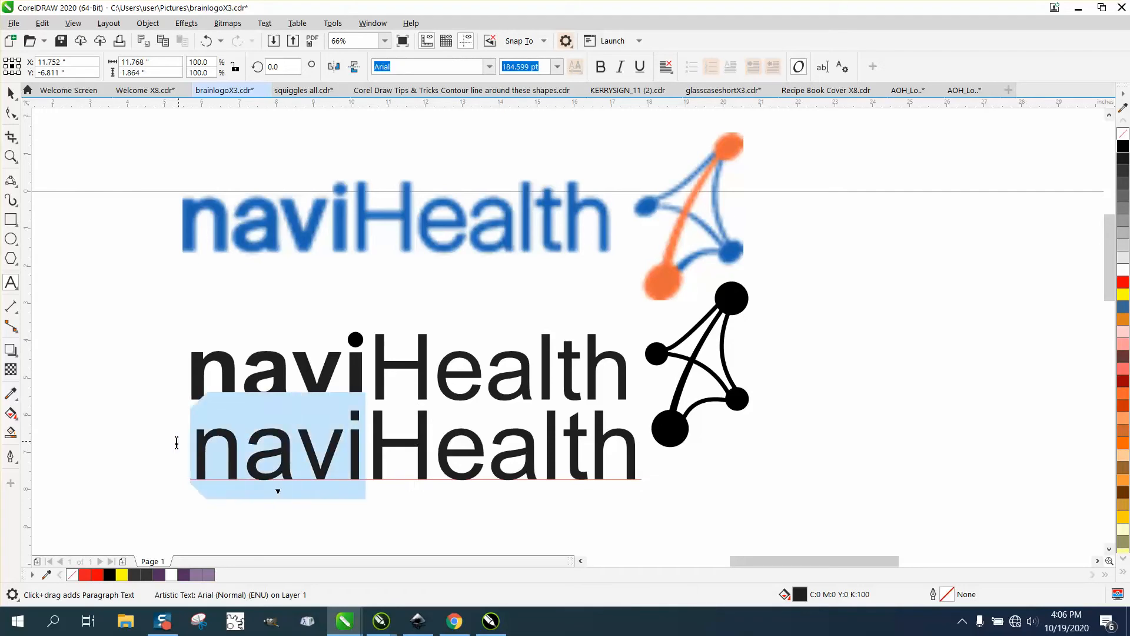
{"action": "left_click", "coordinate": [599, 66]}
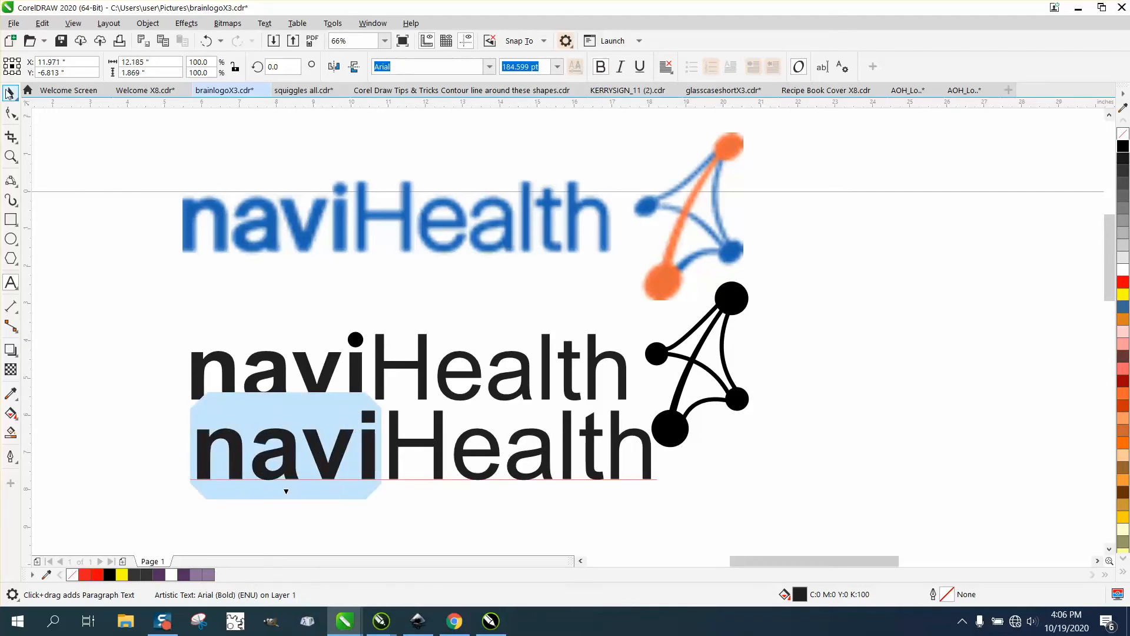
{"action": "key", "text": "Escape"}
{"action": "key", "text": "ctrl+space"}
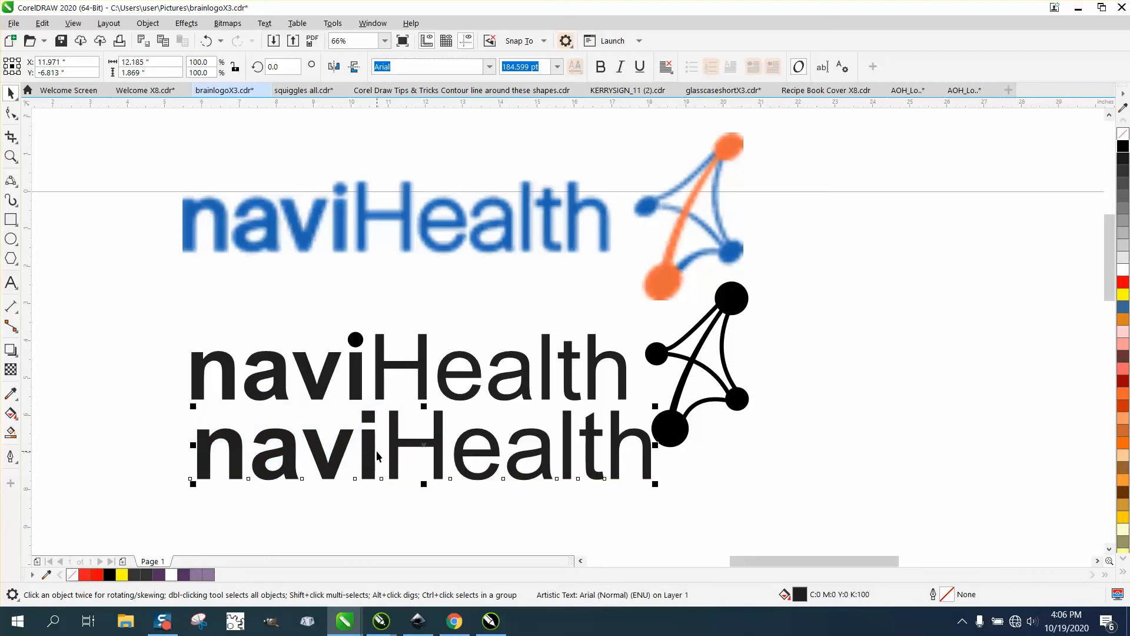
Scale the lower naviHealth text proportionally to about 11.785 inches wide and align it just beneath the upper black wordmark
{"action": "left_click_drag", "start_coordinate": [656, 407], "coordinate": [641, 407]}
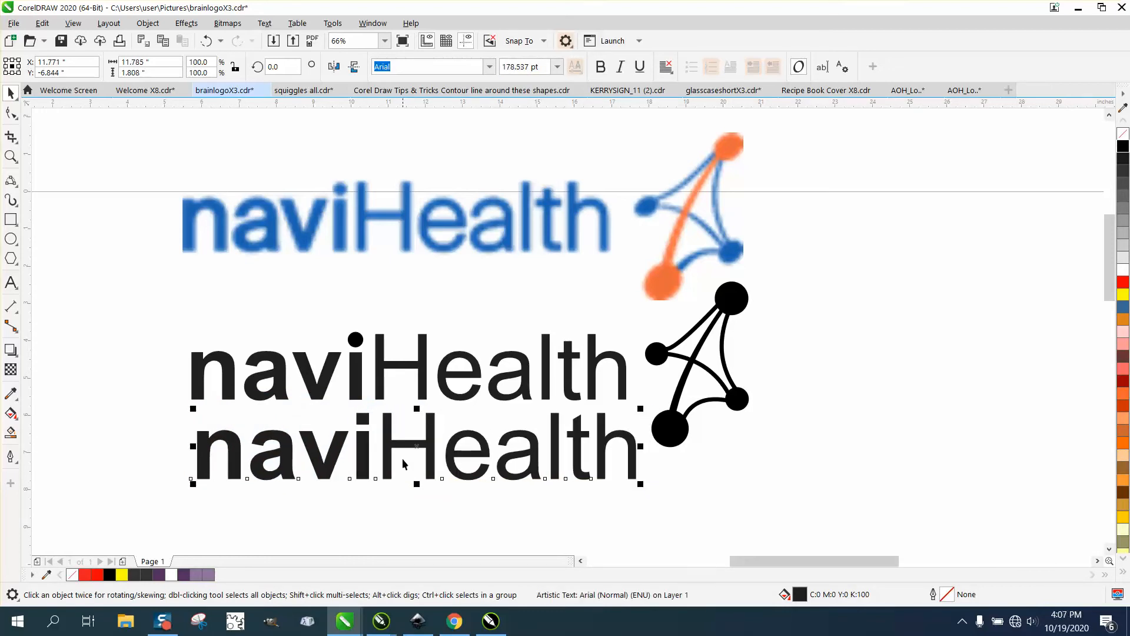
{"action": "left_click_drag", "start_coordinate": [413, 448], "coordinate": [413, 440]}
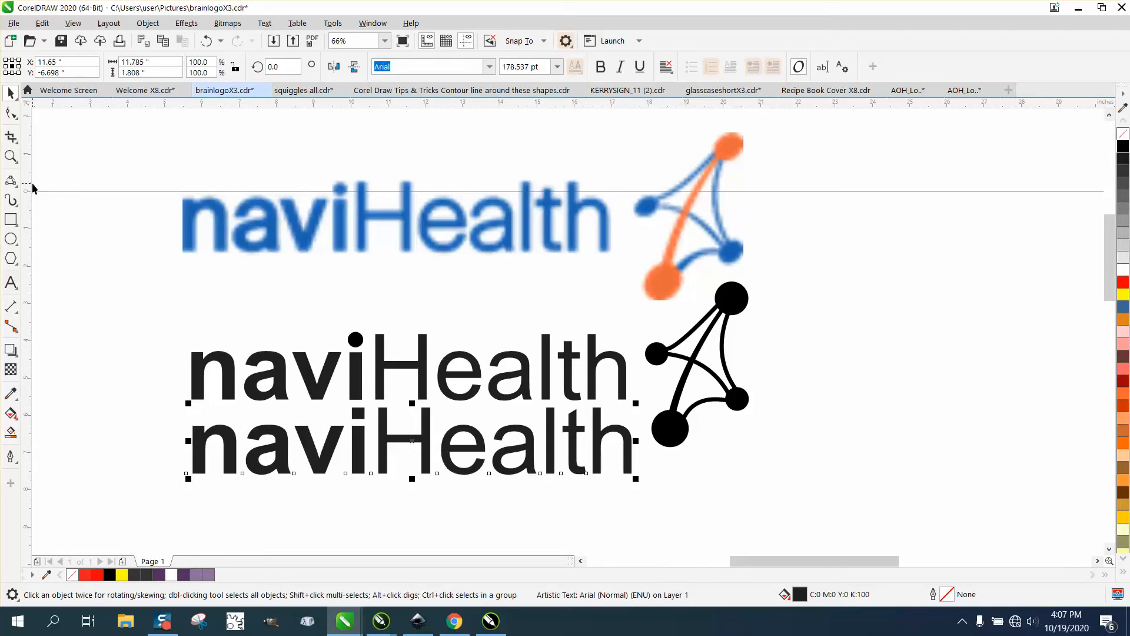
Break the lower naviHealth text apart into individual letters
{"action": "left_click", "coordinate": [11, 156]}
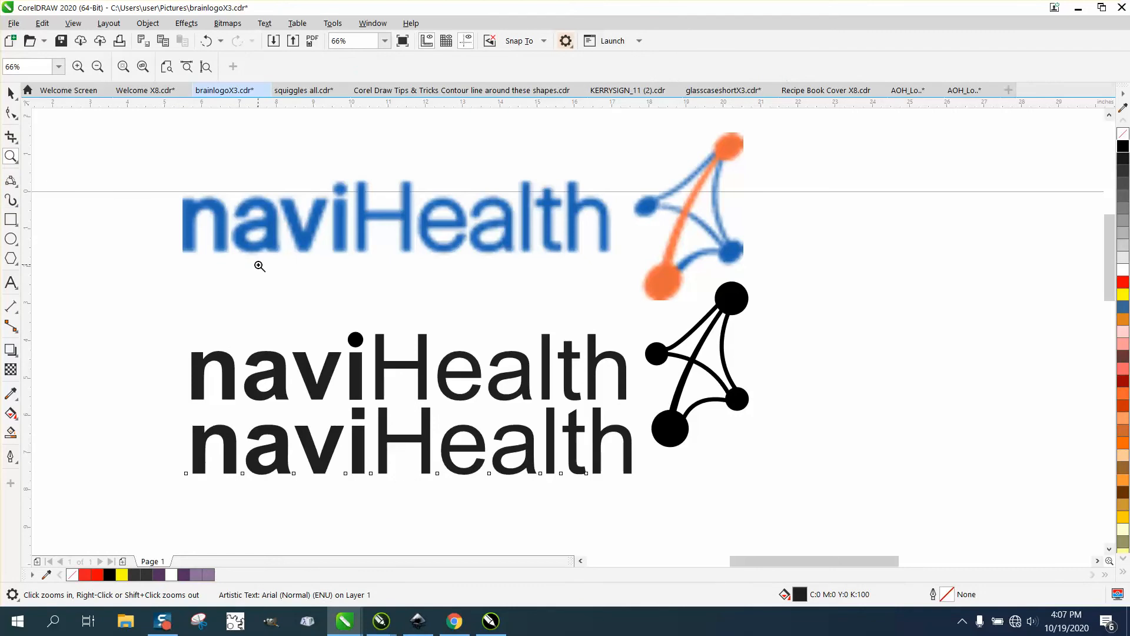
{"action": "left_click_drag", "start_coordinate": [275, 303], "coordinate": [684, 523]}
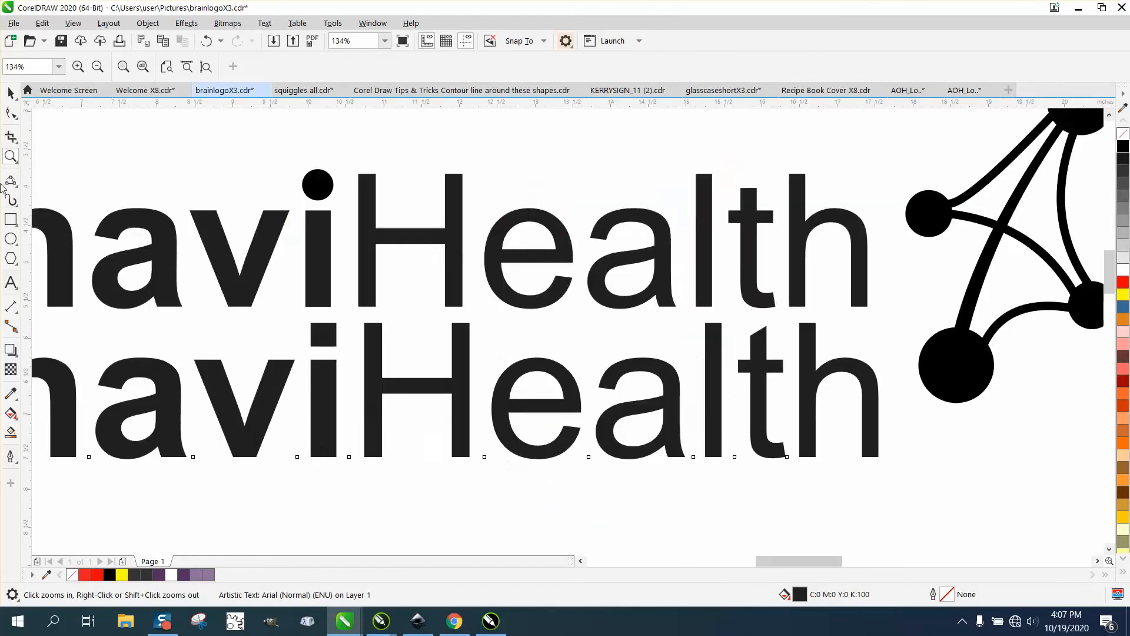
{"action": "left_click", "coordinate": [10, 92]}
{"action": "left_click", "coordinate": [332, 407]}
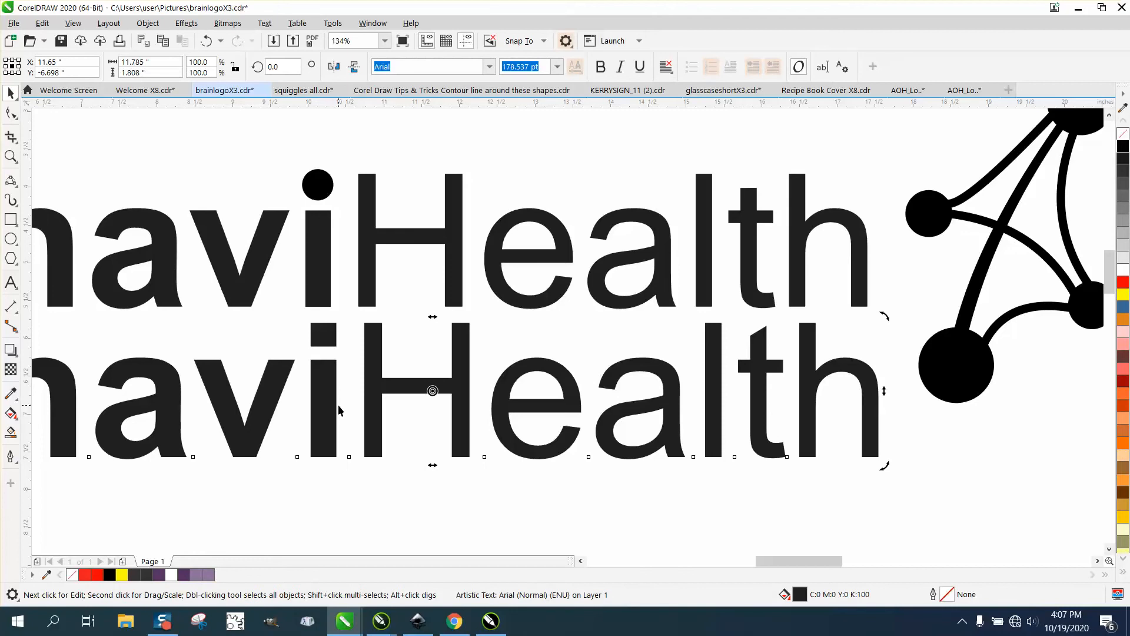
{"action": "left_click", "coordinate": [337, 404]}
Convert the lower bold i to curves and break it apart so its dot and stem are separate objects
{"action": "left_click", "coordinate": [320, 443]}
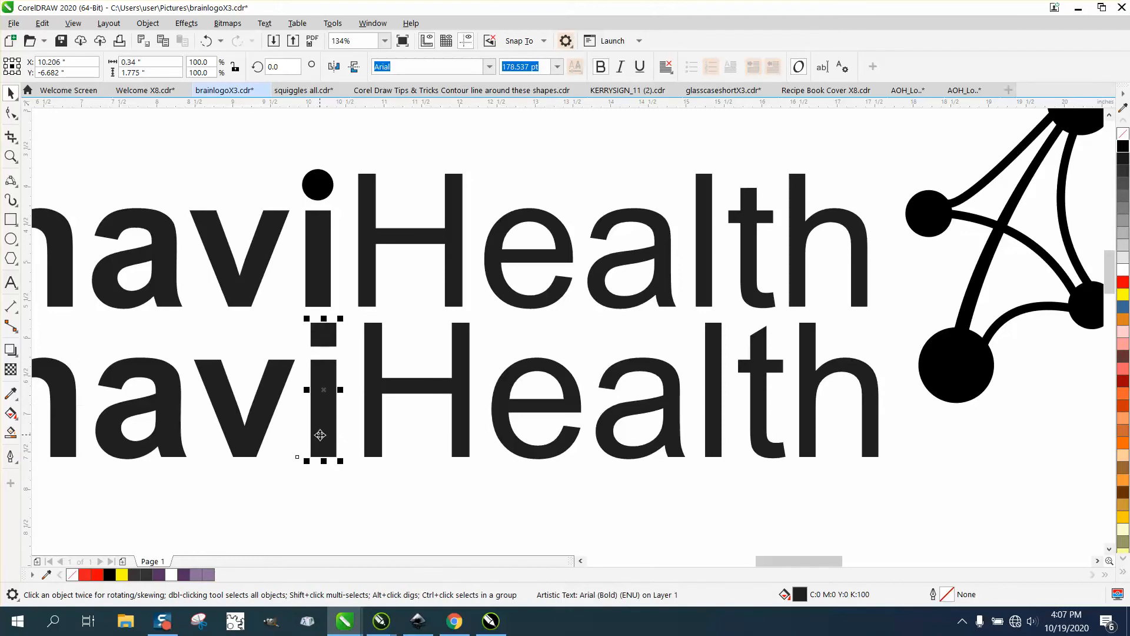
{"action": "left_click", "coordinate": [148, 23]}
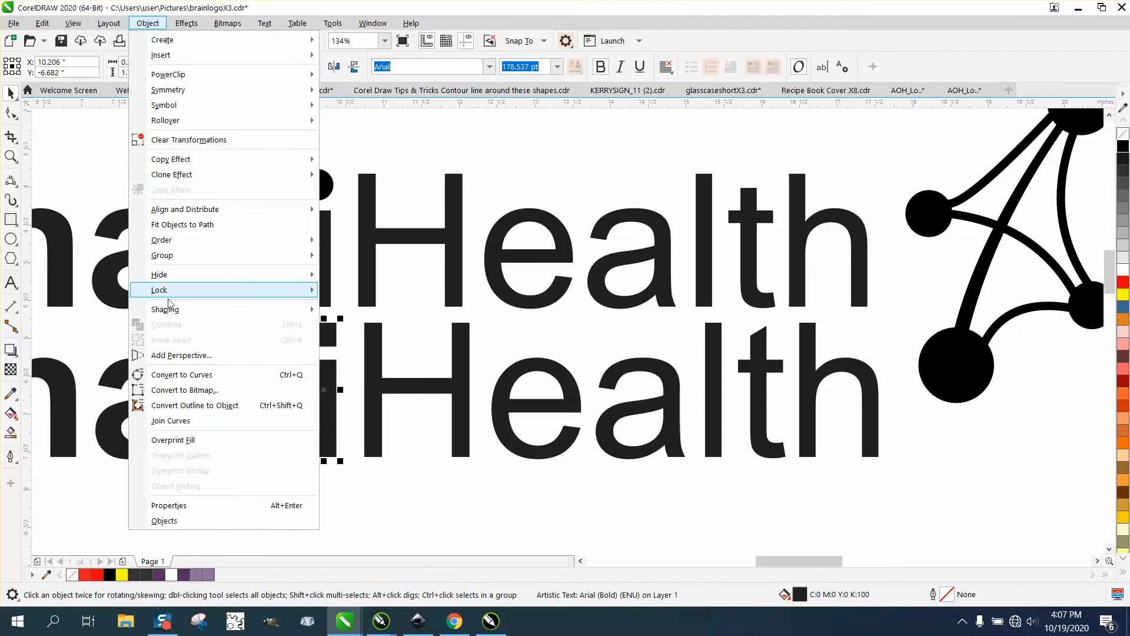
{"action": "left_click", "coordinate": [182, 375]}
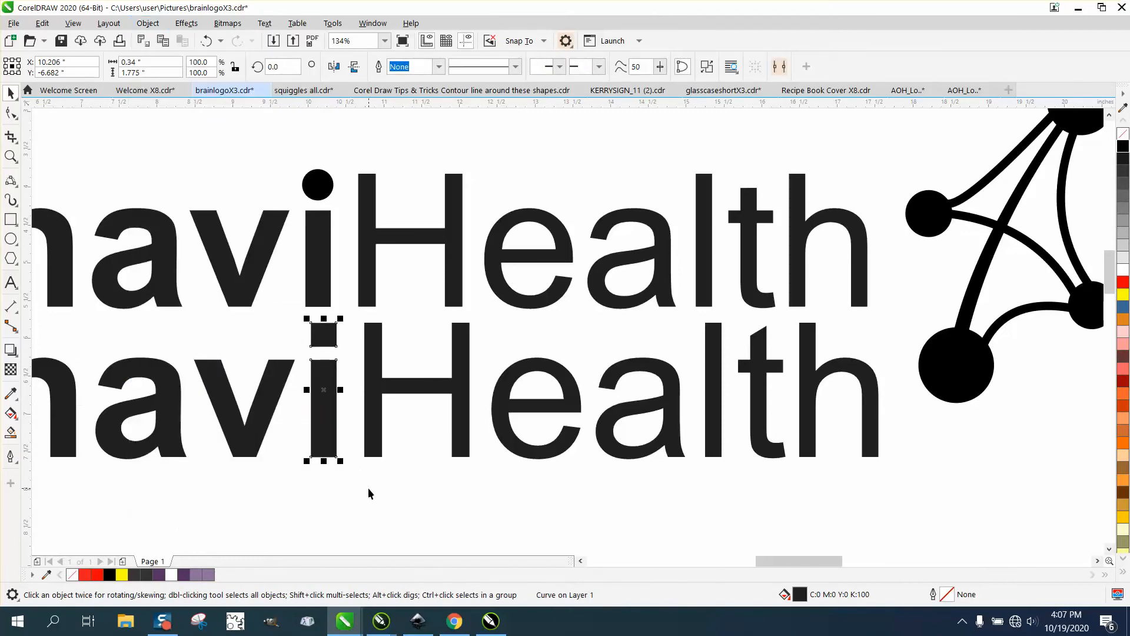
{"action": "left_click", "coordinate": [148, 23]}
{"action": "left_click", "coordinate": [203, 346]}
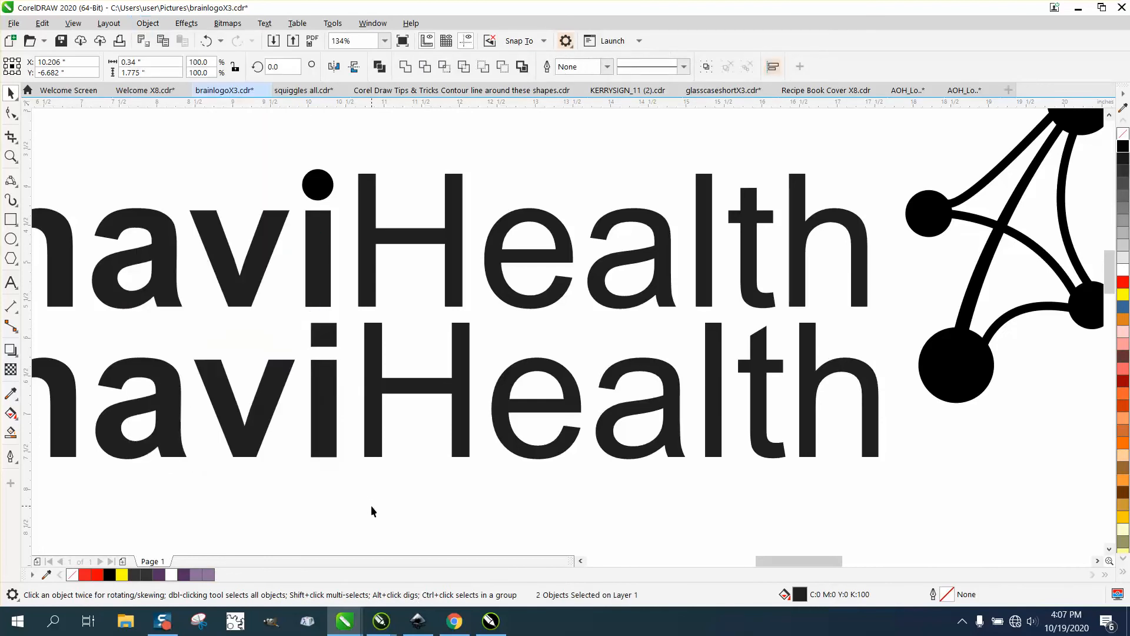
{"action": "left_click", "coordinate": [332, 334]}
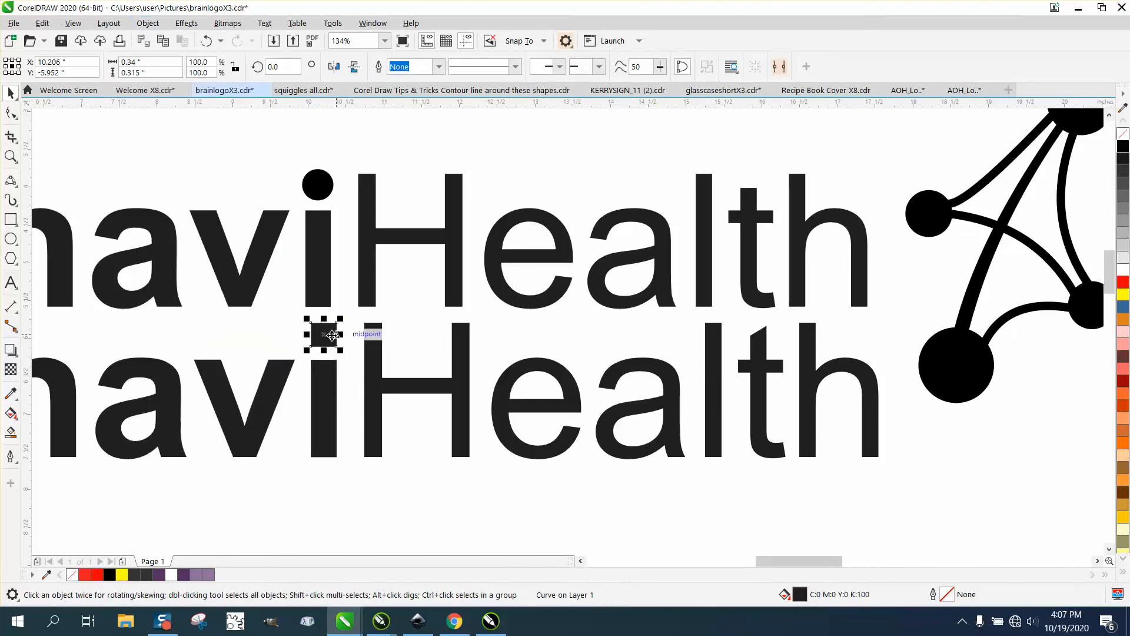
Draw a circle about 0.407 inches wide beside the upper i's dot, with a black fill and no outline
{"action": "left_click", "coordinate": [11, 238]}
{"action": "left_click_drag", "start_coordinate": [302, 159], "coordinate": [257, 202]}
{"action": "left_click_drag", "start_coordinate": [305, 156], "coordinate": [297, 163]}
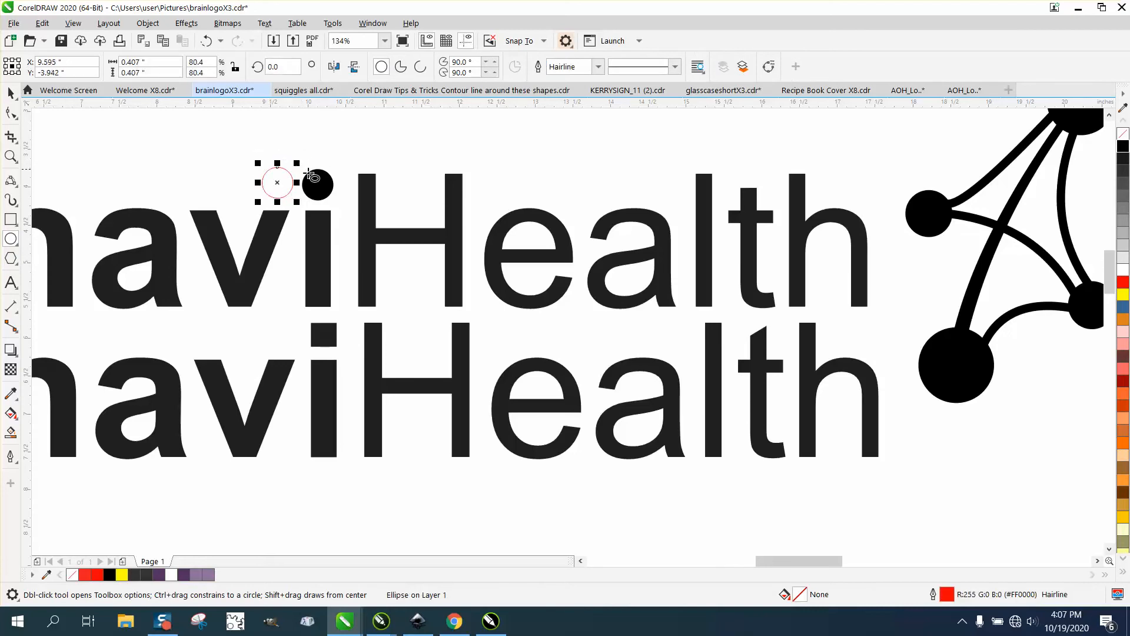
{"action": "left_click", "coordinate": [1123, 149]}
{"action": "right_click", "coordinate": [1123, 134]}
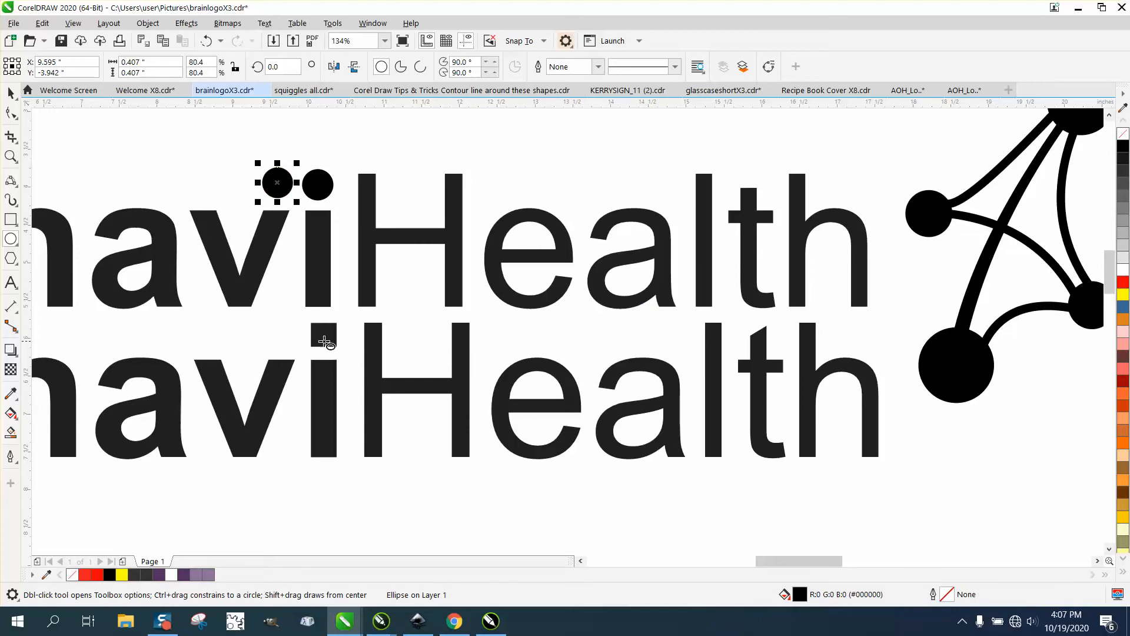
Remove the fill from the lower i's square dot and give it a black outline
{"action": "left_click", "coordinate": [11, 93]}
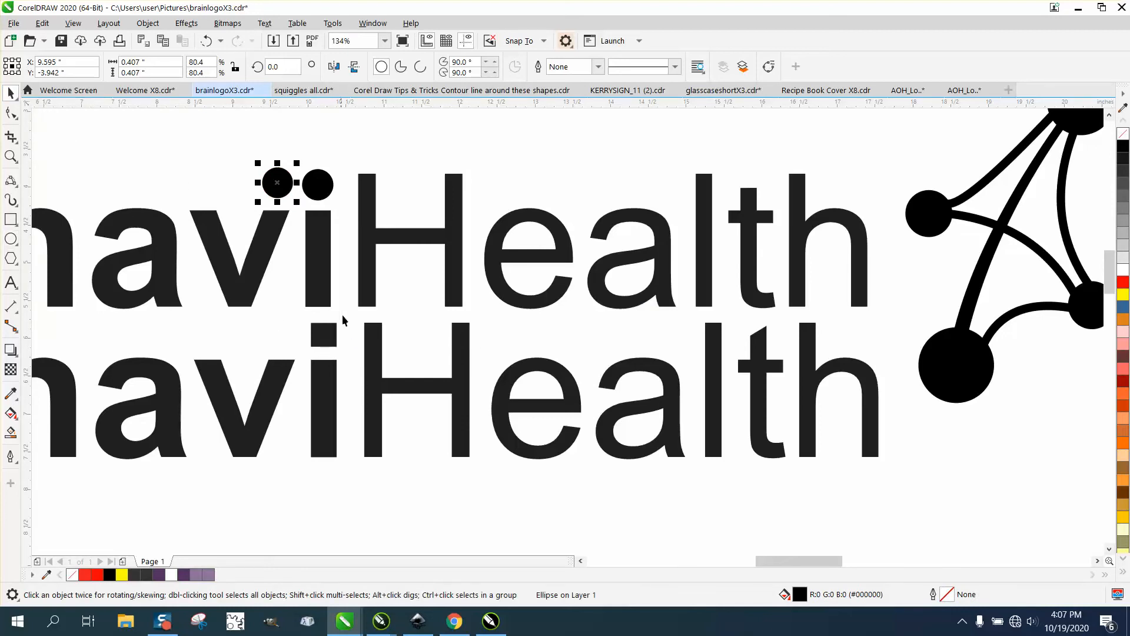
{"action": "left_click", "coordinate": [323, 332]}
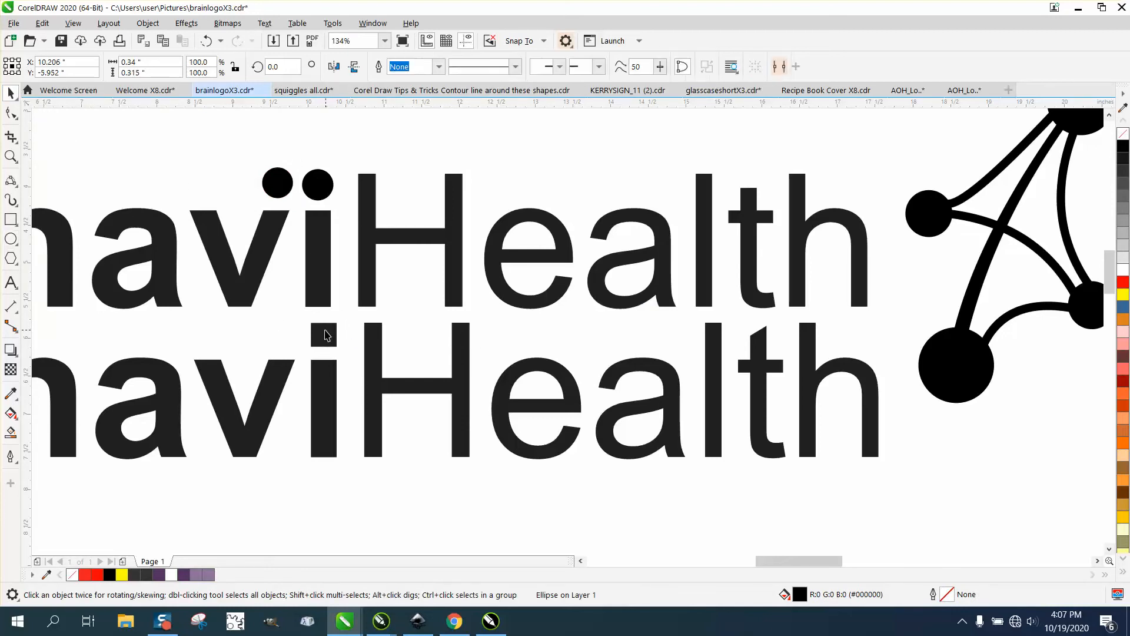
{"action": "left_click", "coordinate": [1123, 134]}
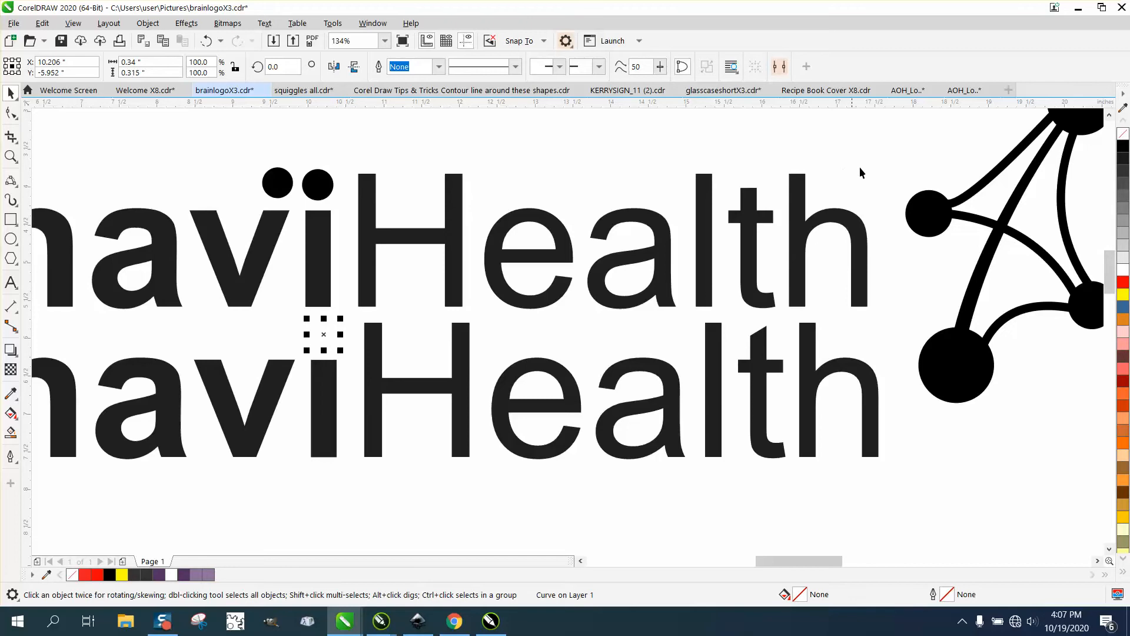
{"action": "right_click", "coordinate": [1125, 148]}
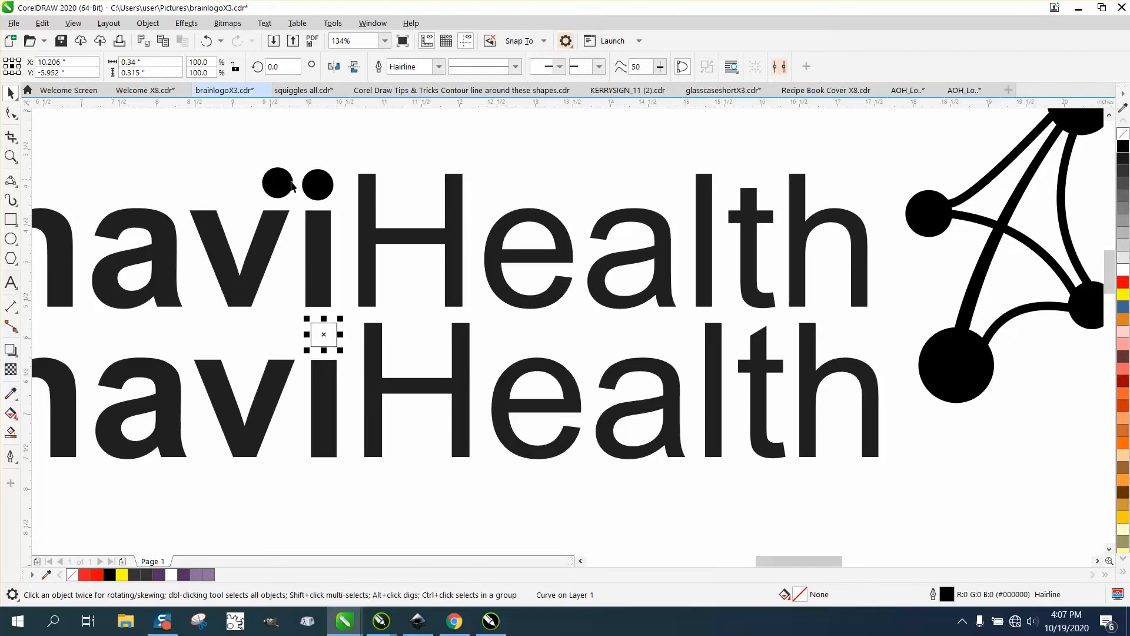
Change the new circle to no fill with a black outline and center it over the lower i's square dot
{"action": "left_click_drag", "start_coordinate": [292, 186], "coordinate": [297, 189]}
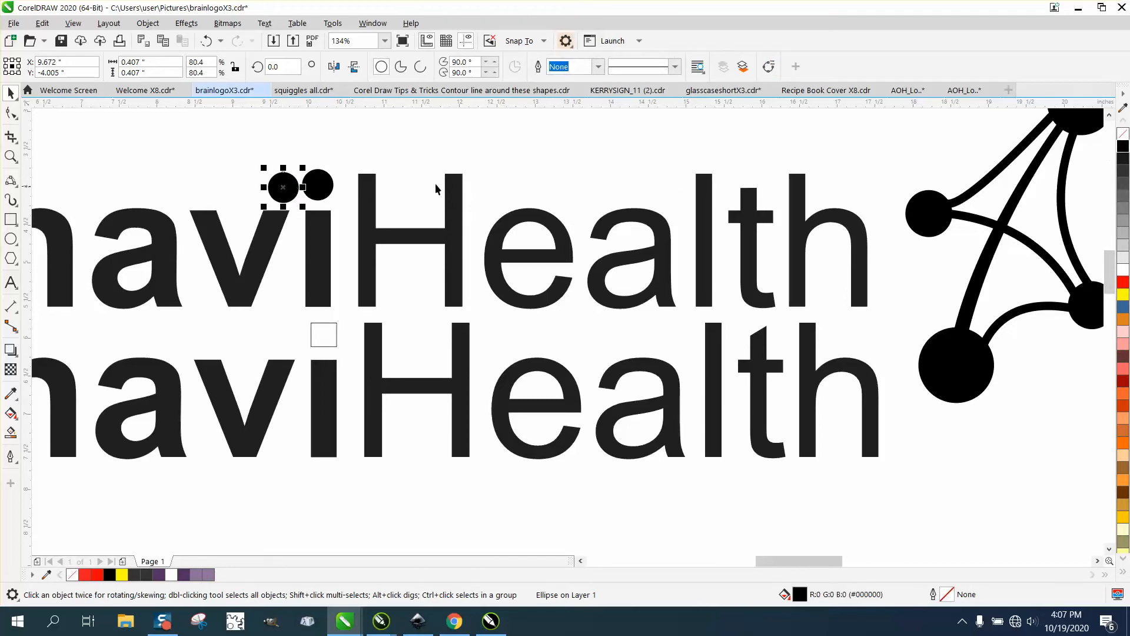
{"action": "left_click", "coordinate": [1123, 134]}
{"action": "right_click", "coordinate": [1125, 149]}
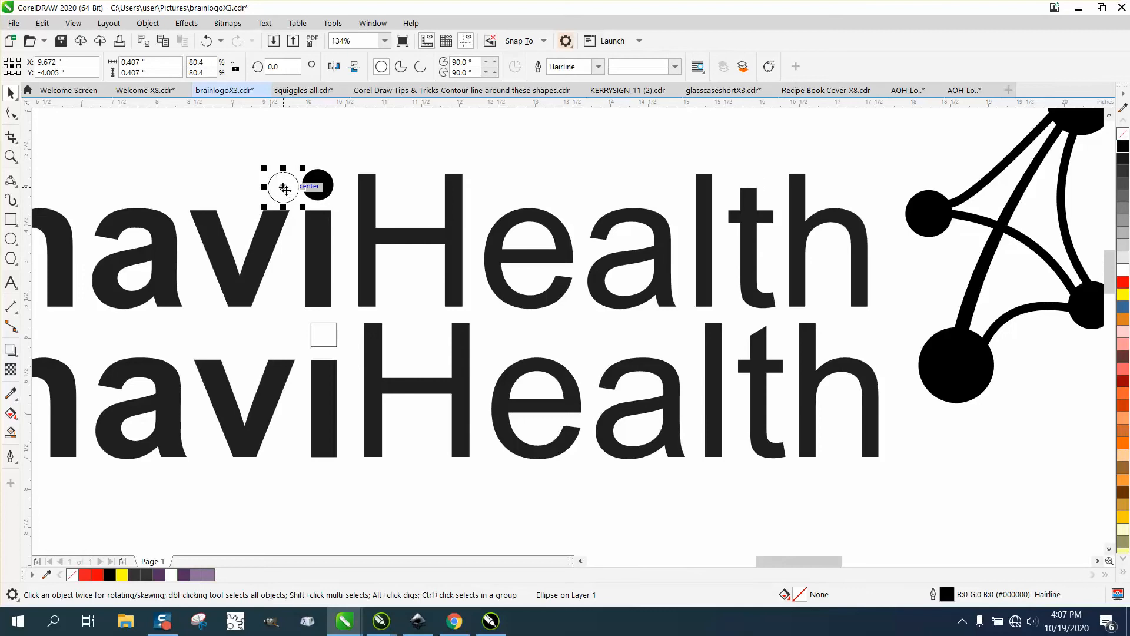
{"action": "left_click_drag", "start_coordinate": [284, 188], "coordinate": [326, 340]}
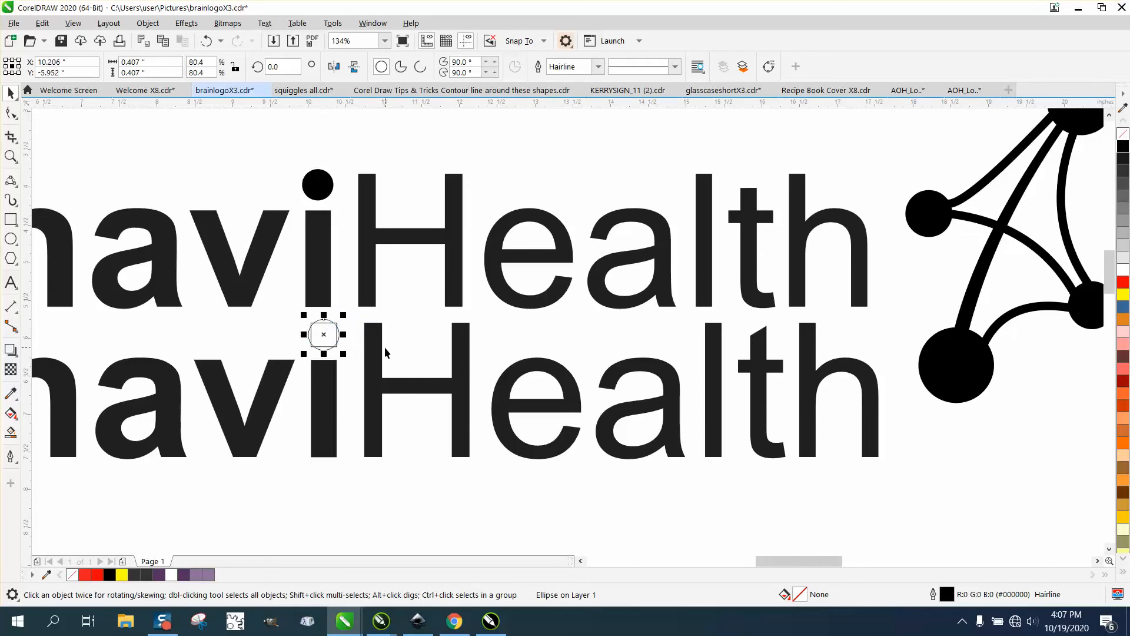
Nudge the square dot 5.19 inches up, away from the lower i, and fill the remaining circle with black
{"action": "left_click", "coordinate": [339, 353]}
{"action": "left_click", "coordinate": [337, 349]}
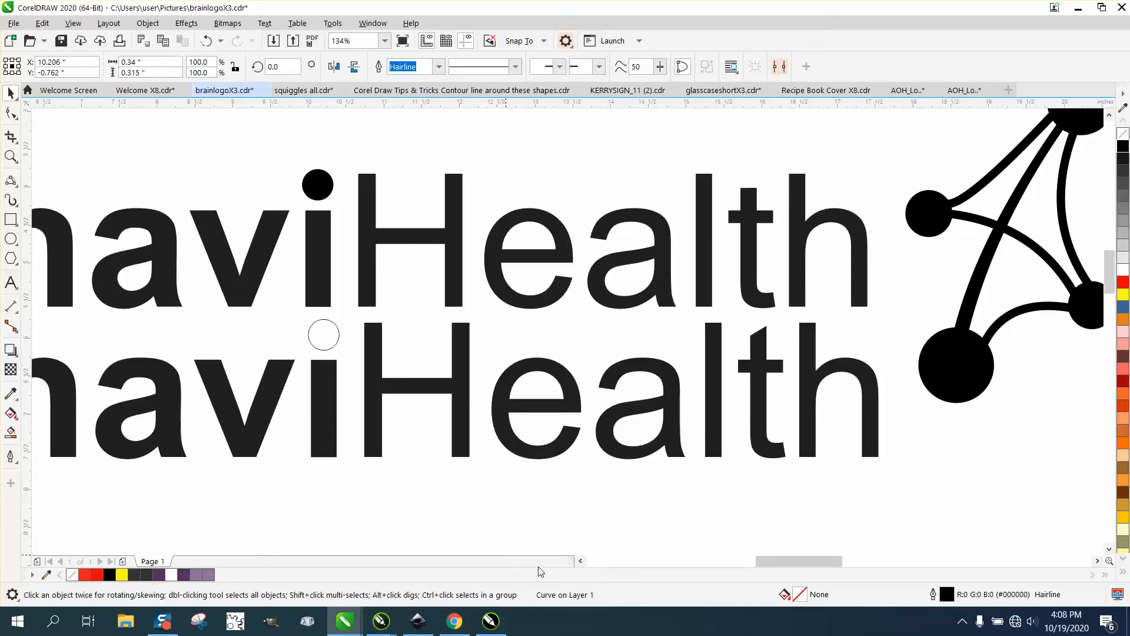
{"action": "key", "text": "Escape"}
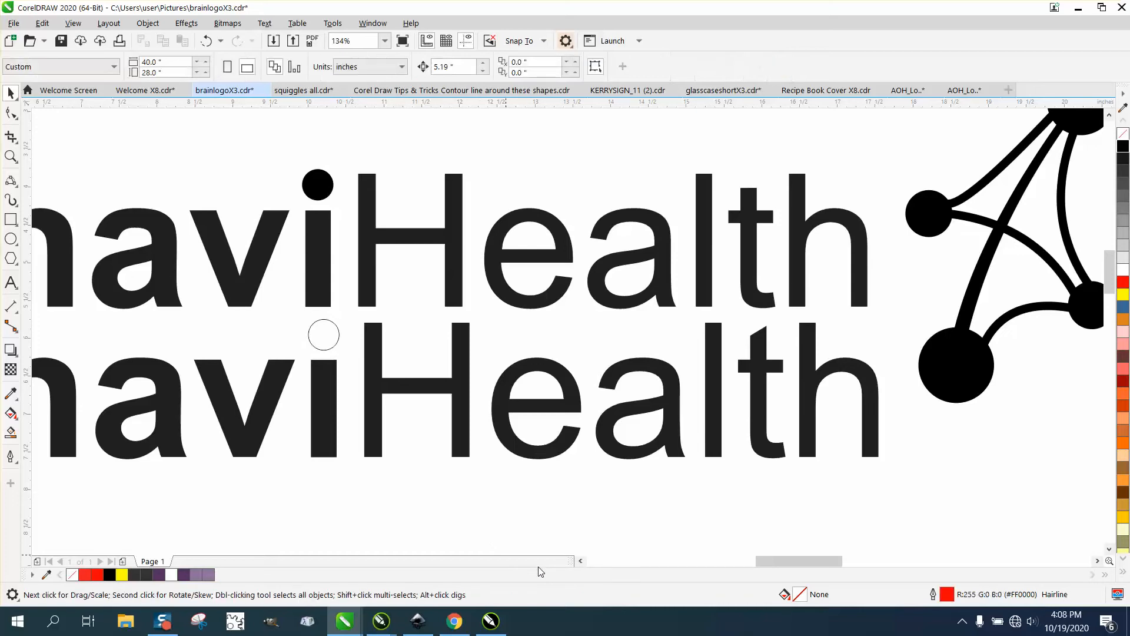
{"action": "left_click", "coordinate": [332, 341]}
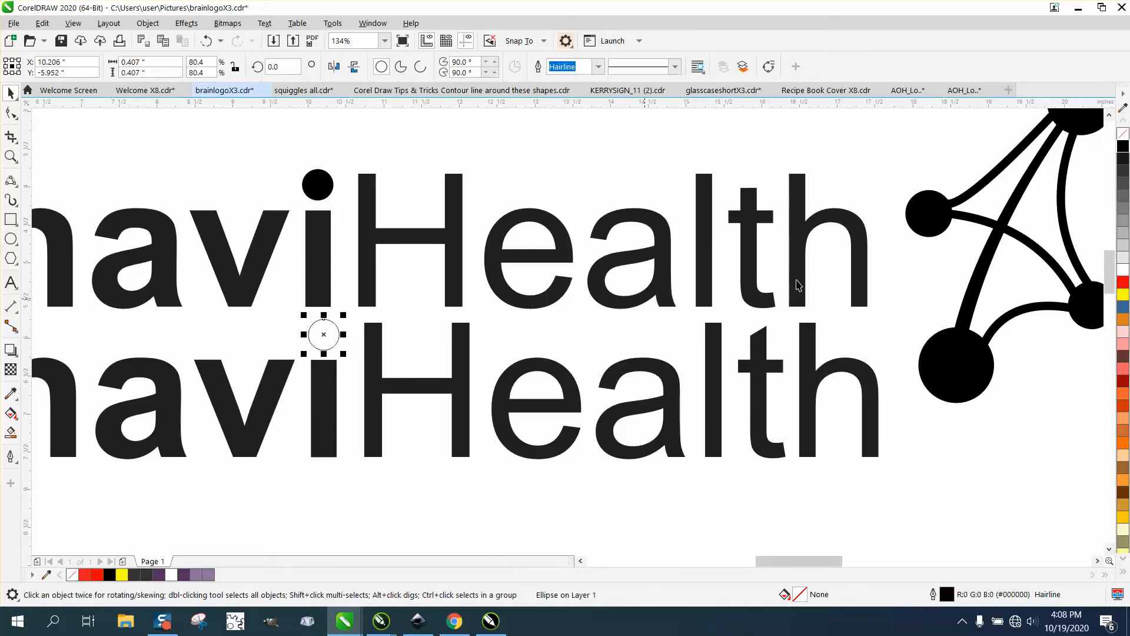
{"action": "left_click", "coordinate": [1122, 147]}
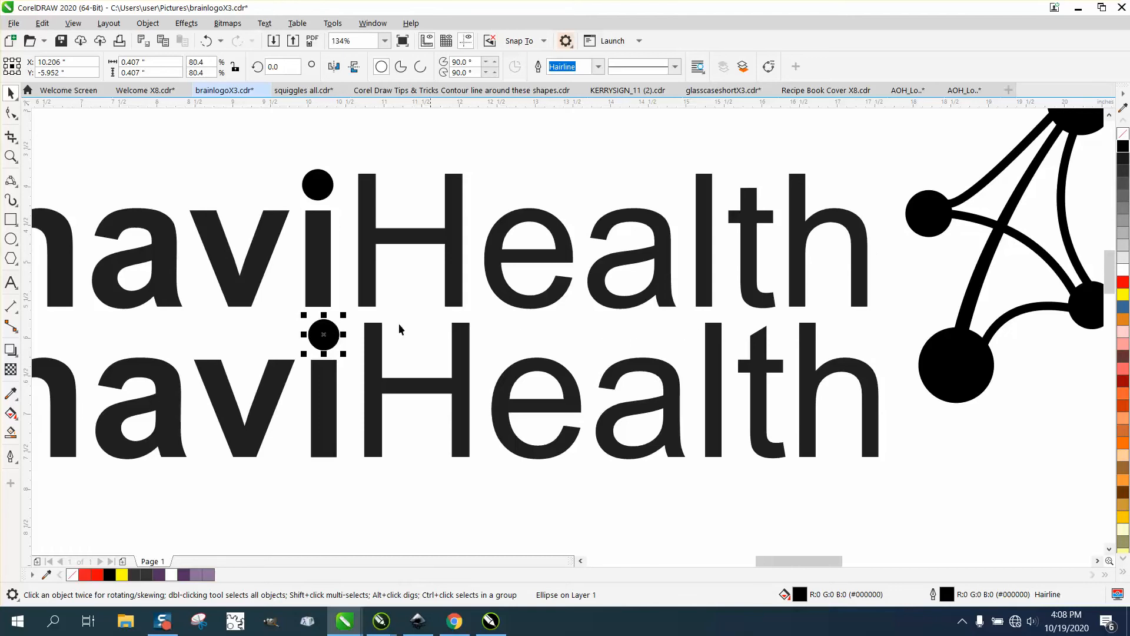
Compare the shape of the t in the blue reference logo with the t in the two black wordmarks
{"action": "scroll", "coordinate": [353, 277], "scroll_direction": "down", "scroll_amount": 4}
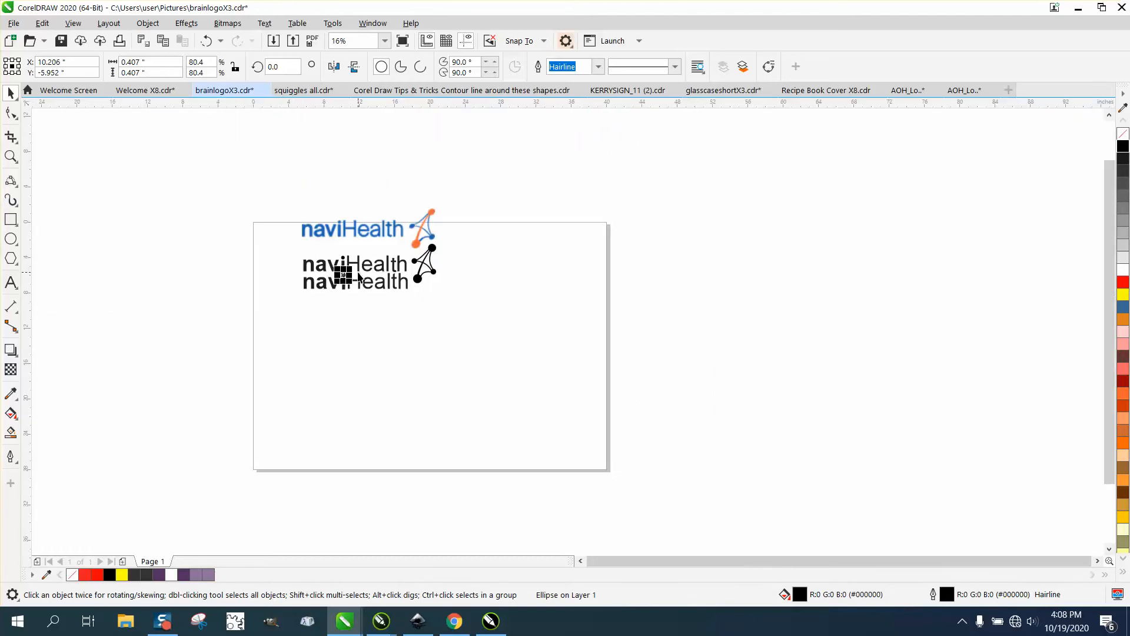
{"action": "left_click_drag", "start_coordinate": [290, 131], "coordinate": [357, 186]}
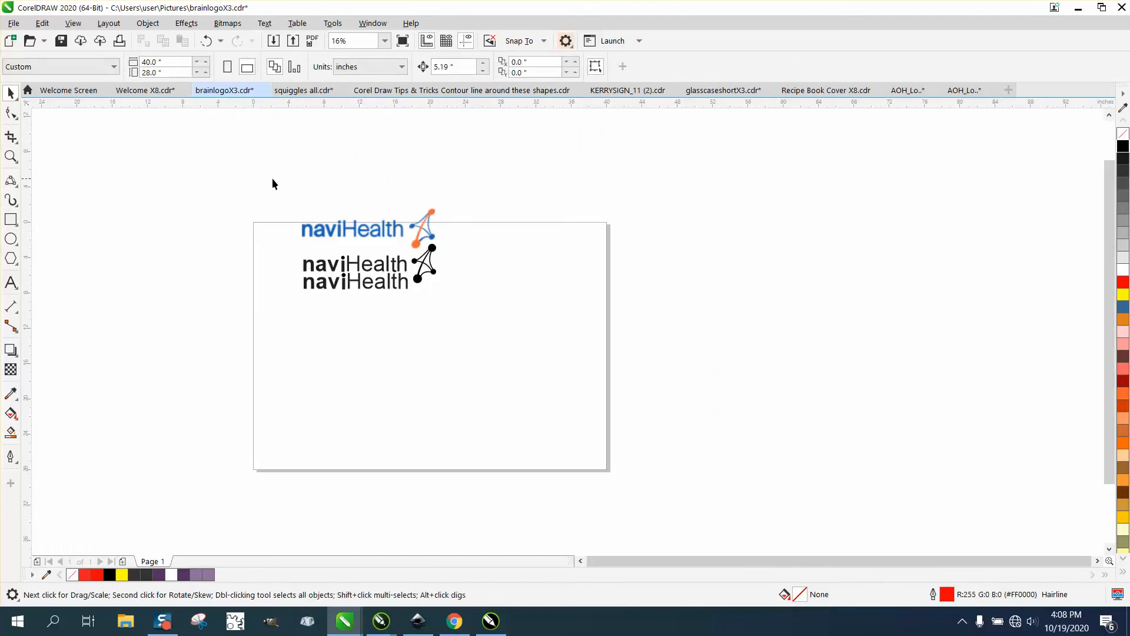
{"action": "scroll", "coordinate": [273, 178], "scroll_direction": "up", "scroll_amount": 2}
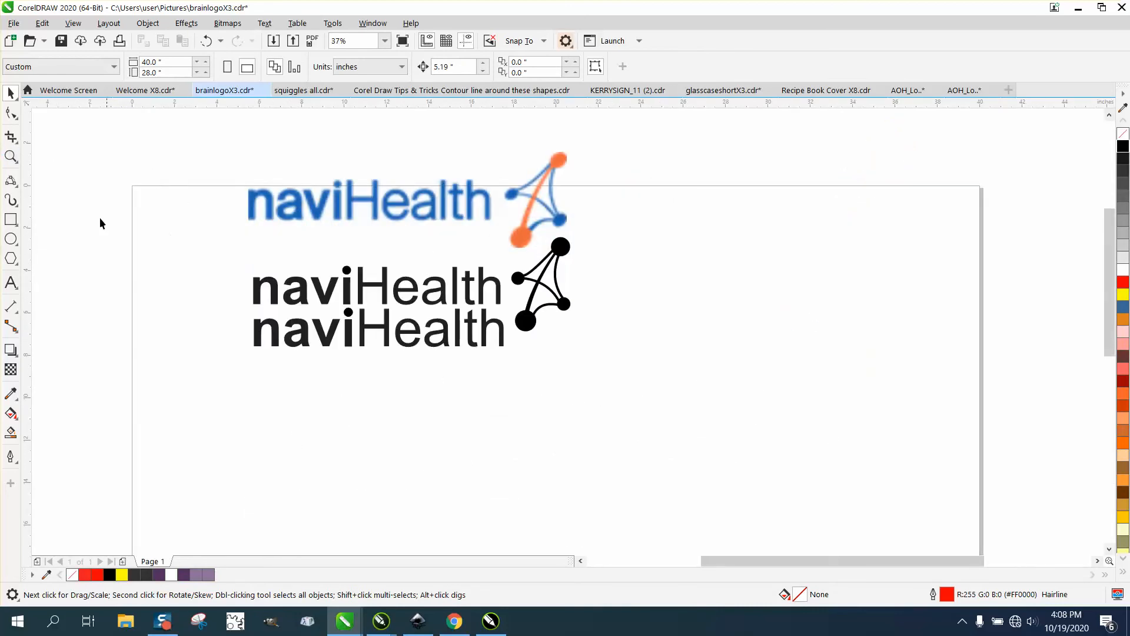
{"action": "left_click", "coordinate": [11, 156]}
{"action": "left_click_drag", "start_coordinate": [482, 235], "coordinate": [491, 233]}
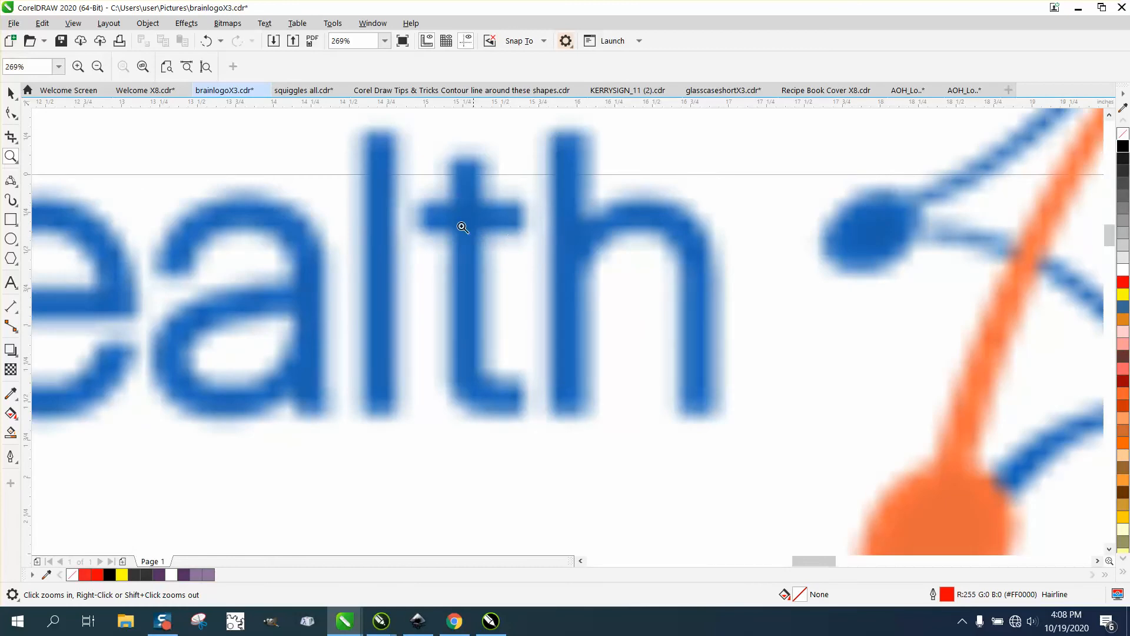
{"action": "scroll", "coordinate": [493, 213], "scroll_direction": "down", "scroll_amount": 4}
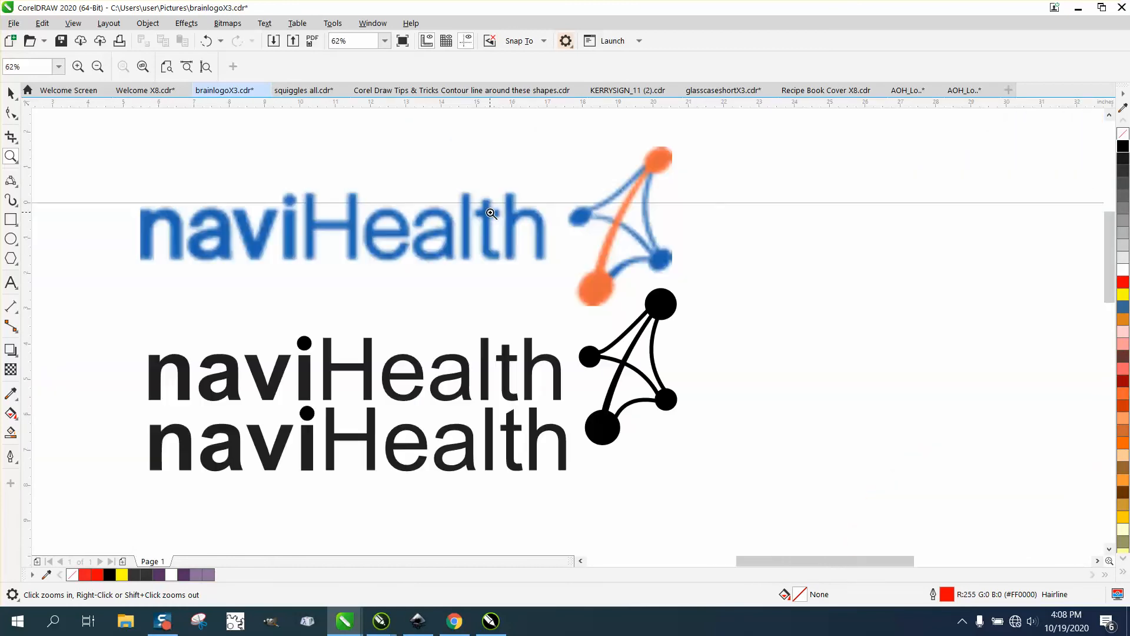
{"action": "scroll", "coordinate": [529, 399], "scroll_direction": "up", "scroll_amount": 4}
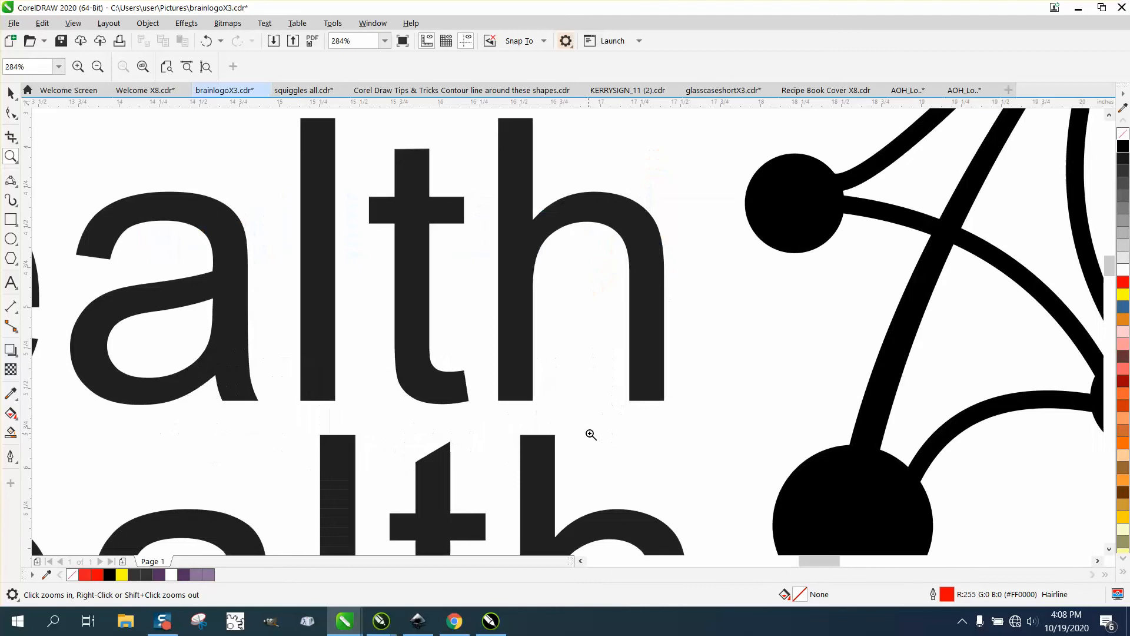
{"action": "scroll", "coordinate": [360, 233], "scroll_direction": "down", "scroll_amount": 2}
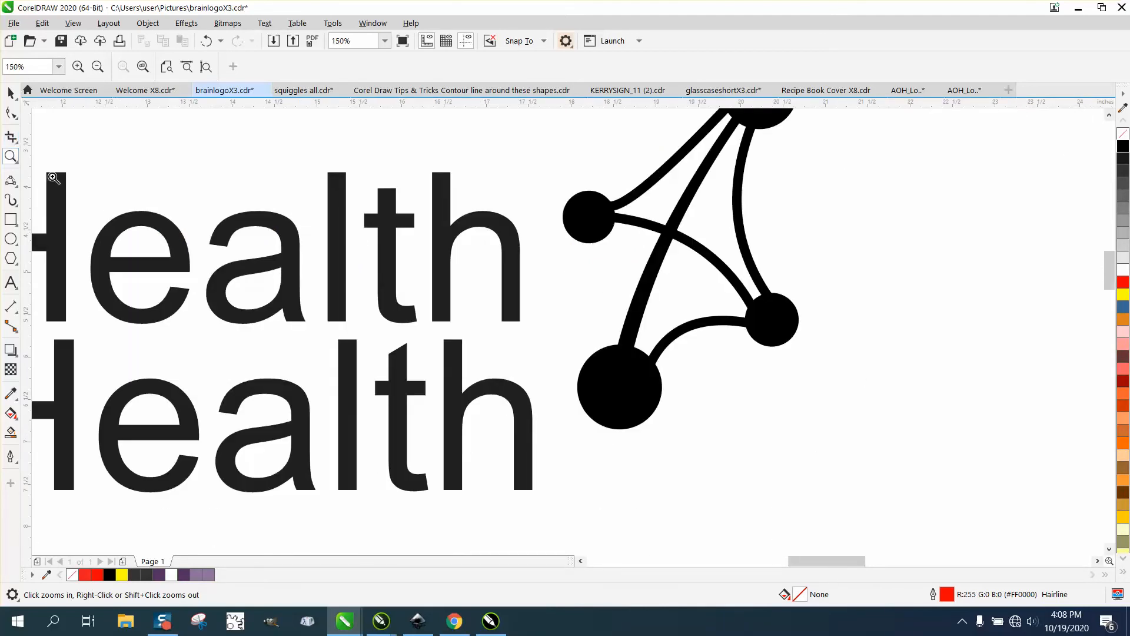
{"action": "left_click_drag", "start_coordinate": [345, 303], "coordinate": [497, 443]}
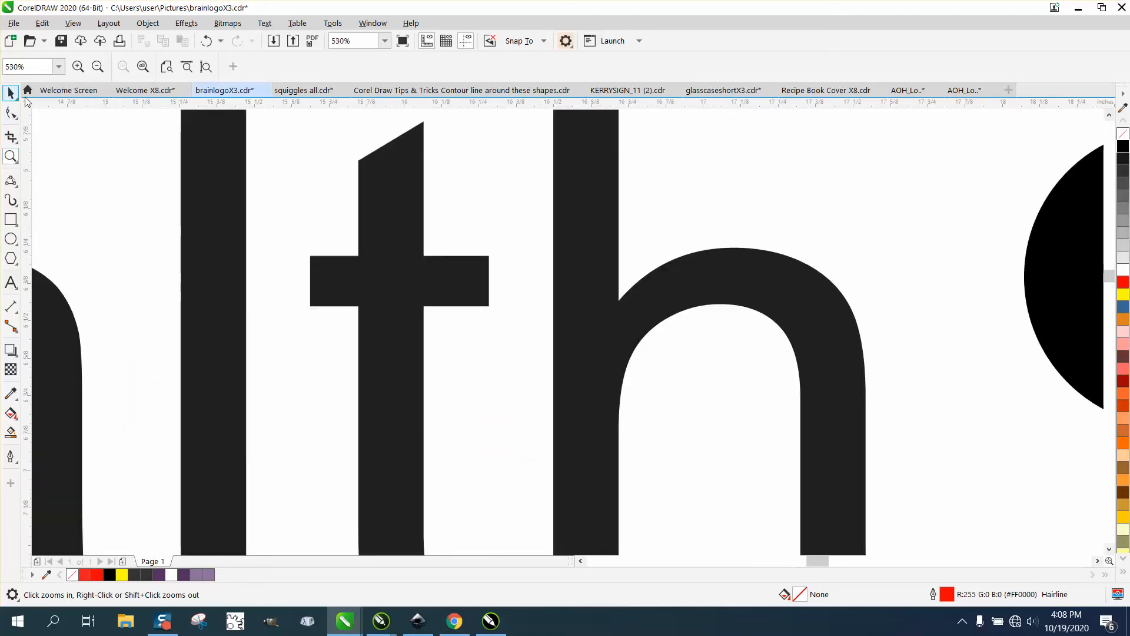
Convert the lower wordmark's t to curves and square off its slanted top by lowering the higher corner node level with the other
{"action": "left_click", "coordinate": [11, 92]}
{"action": "left_click", "coordinate": [383, 220]}
{"action": "left_click", "coordinate": [147, 23]}
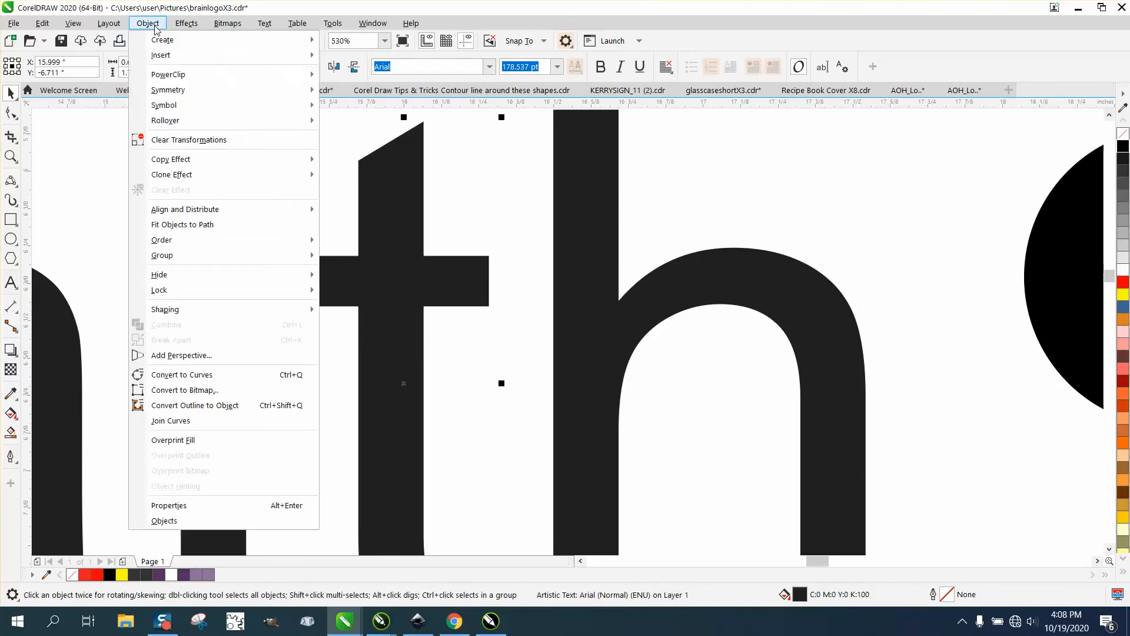
{"action": "left_click", "coordinate": [193, 375]}
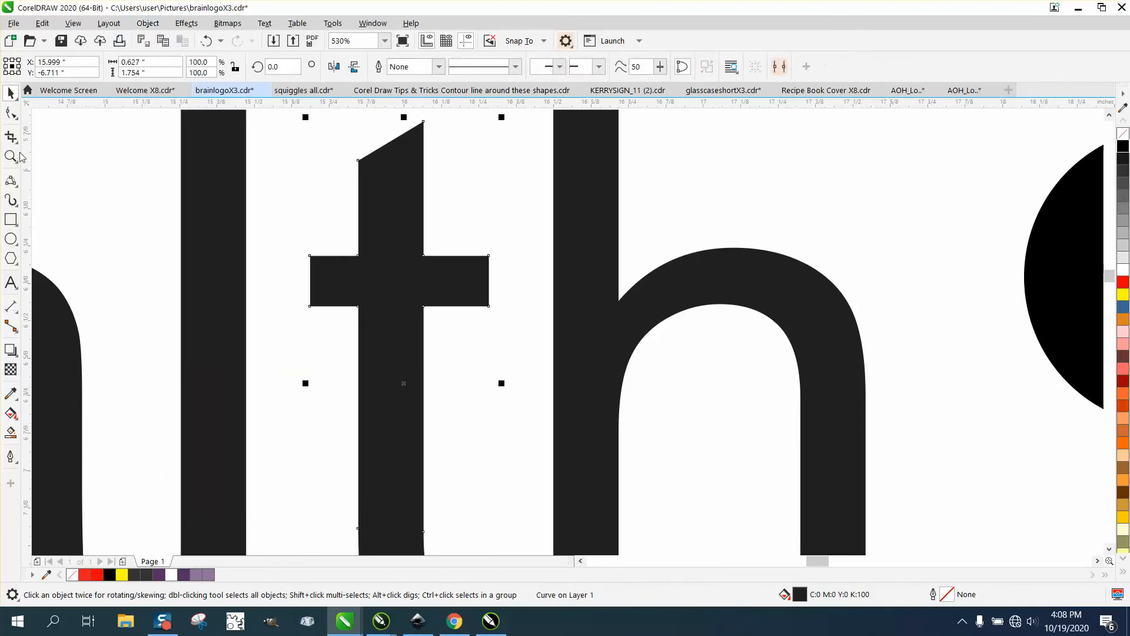
{"action": "left_click", "coordinate": [10, 113]}
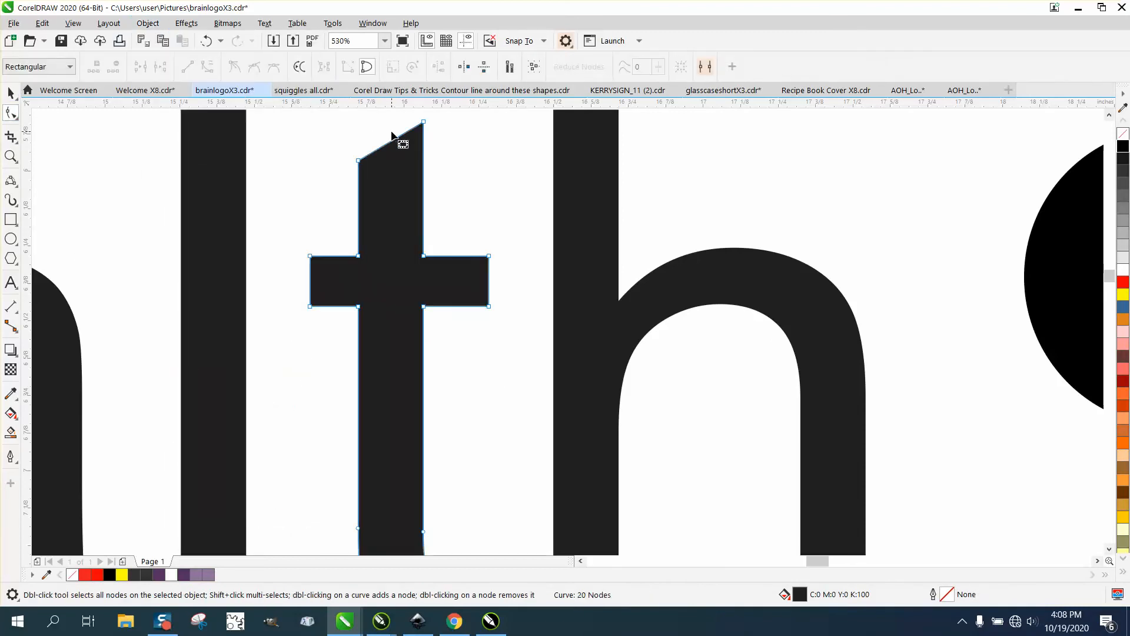
{"action": "left_click", "coordinate": [424, 122]}
{"action": "left_click_drag", "start_coordinate": [424, 123], "coordinate": [424, 160]}
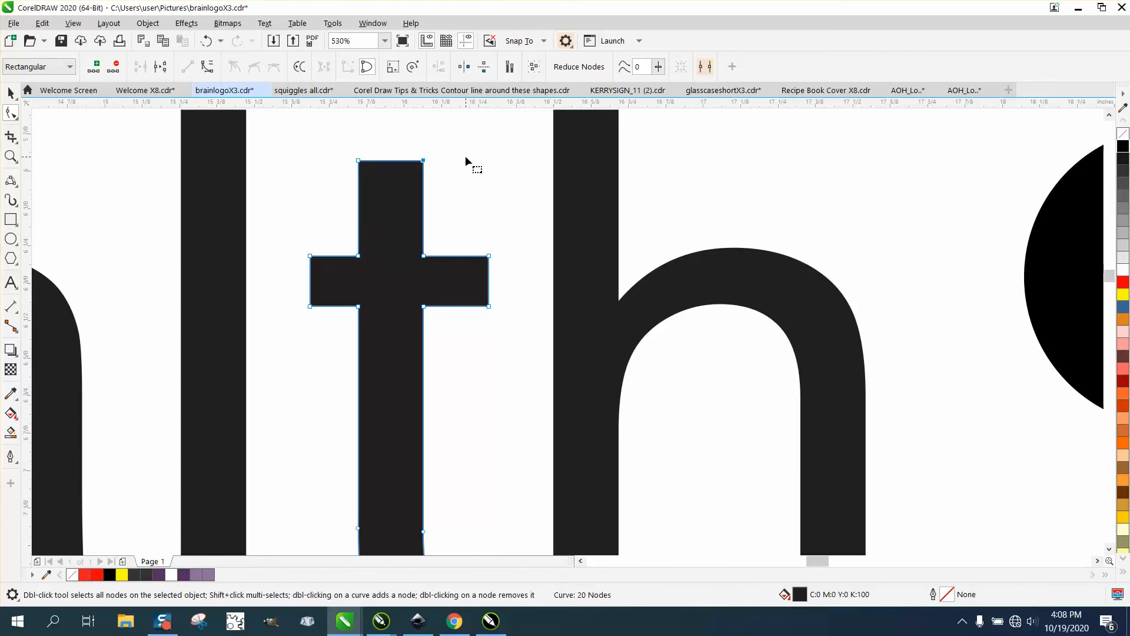
Draw a hairline circle over the large orange dot of the reference icon and enlarge it to about 1.02 inches
{"action": "scroll", "coordinate": [460, 157], "scroll_direction": "down", "scroll_amount": 2}
{"action": "scroll", "coordinate": [480, 347], "scroll_direction": "down", "scroll_amount": 4}
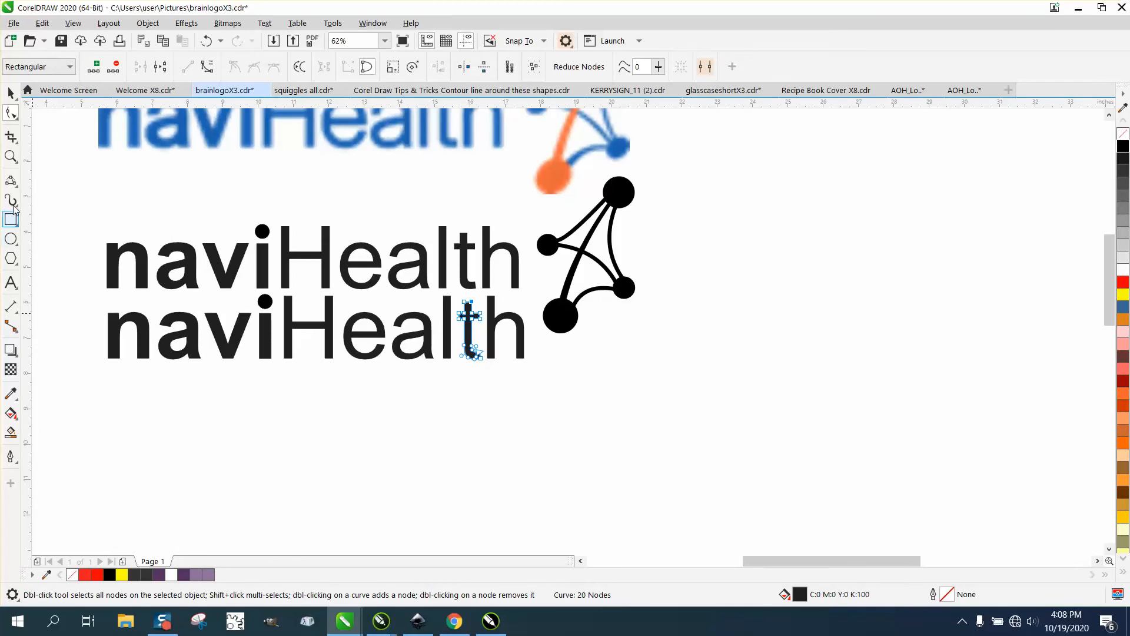
{"action": "left_click", "coordinate": [10, 156]}
{"action": "right_click", "coordinate": [627, 256]}
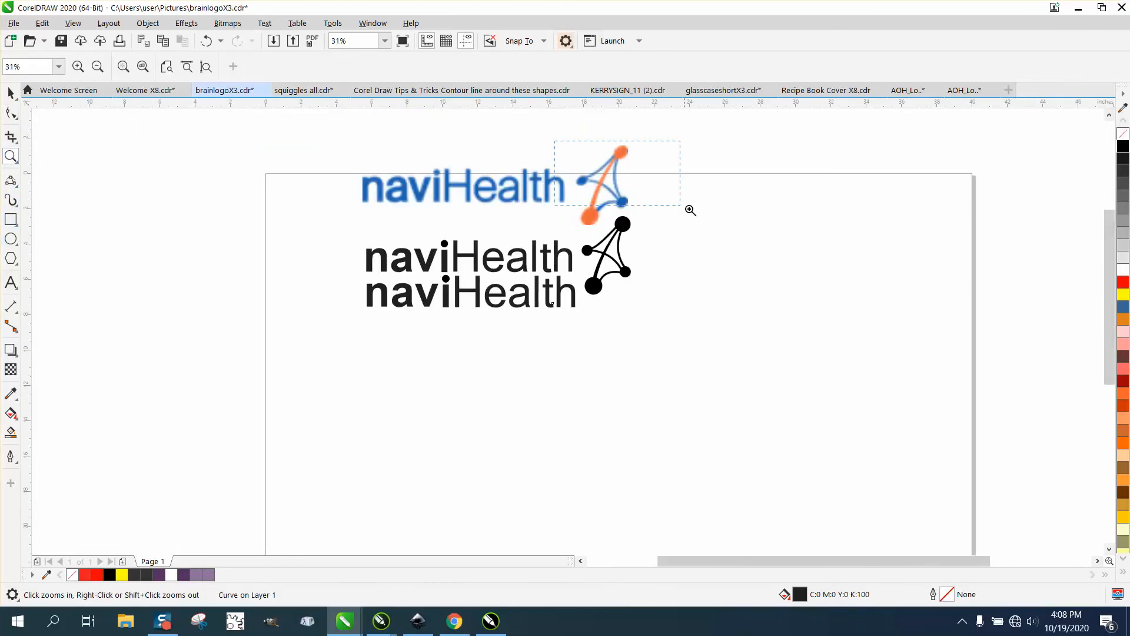
{"action": "left_click_drag", "start_coordinate": [690, 210], "coordinate": [762, 275]}
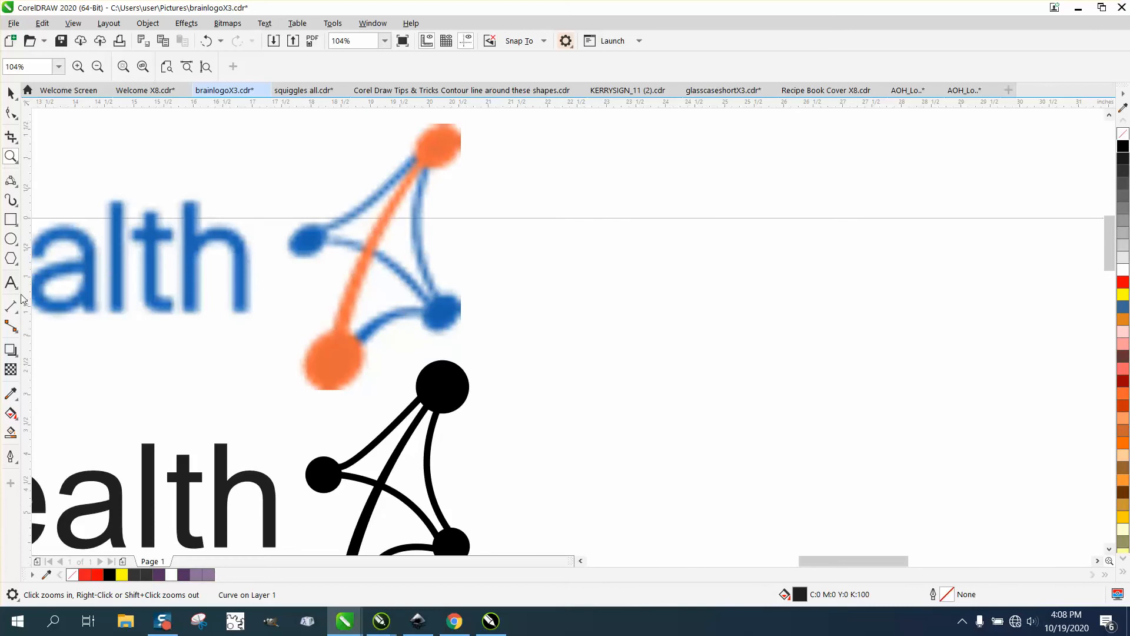
{"action": "left_click", "coordinate": [10, 239]}
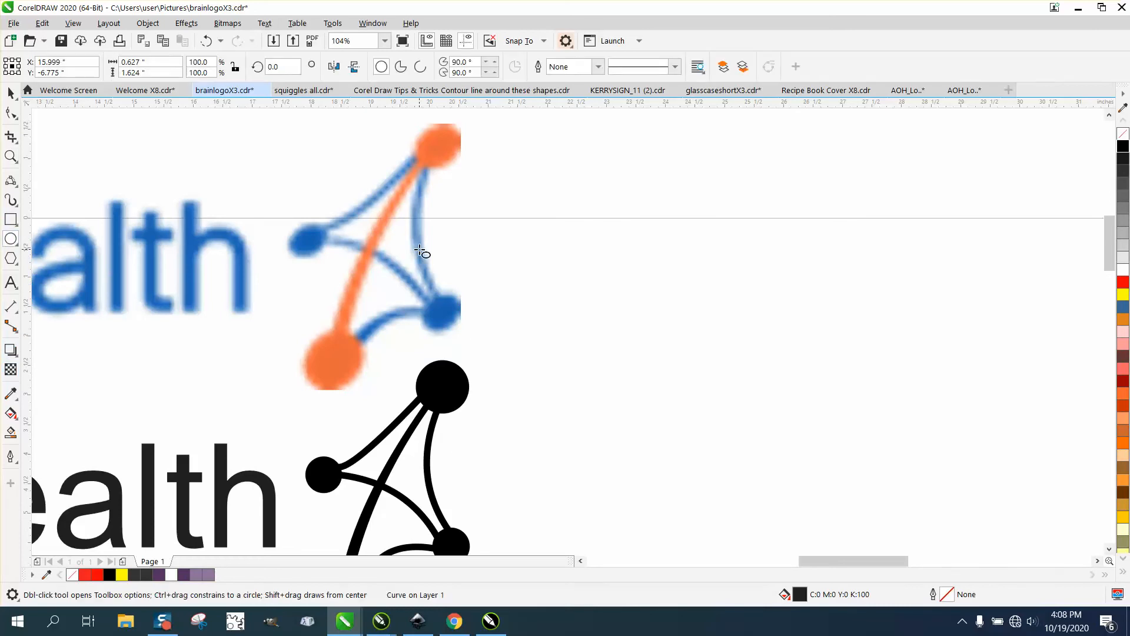
{"action": "mouse_move", "coordinate": [529, 249]}
{"action": "left_mouse_down"}
{"action": "mouse_move", "coordinate": [472, 303]}
{"action": "mouse_move", "coordinate": [330, 371]}
{"action": "left_mouse_up"}
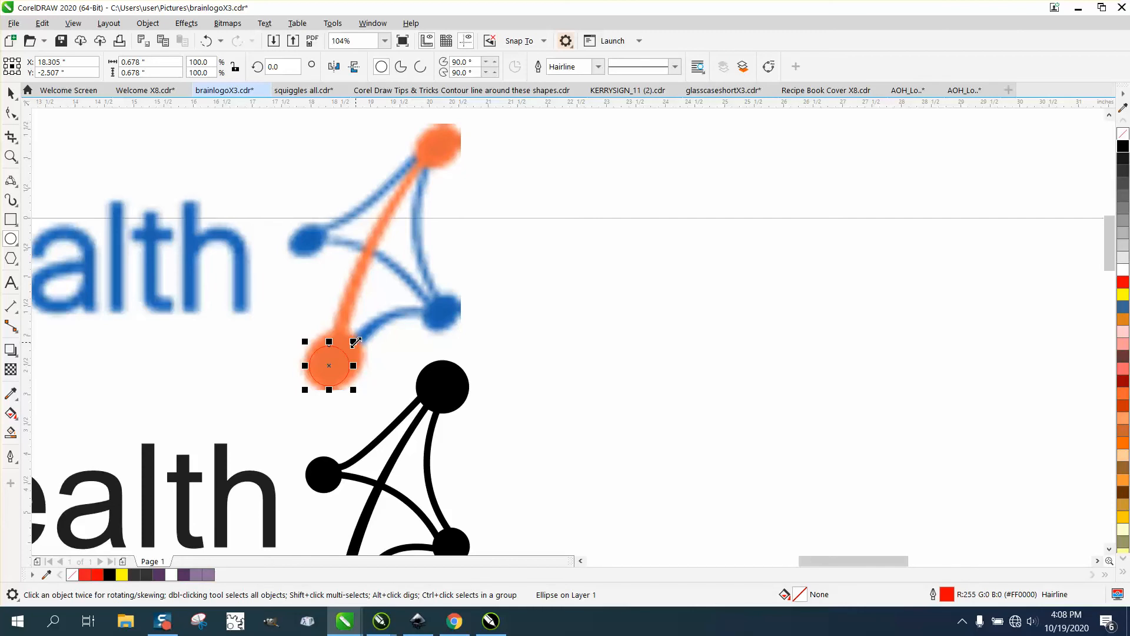
{"action": "left_click_drag", "start_coordinate": [356, 341], "coordinate": [364, 332]}
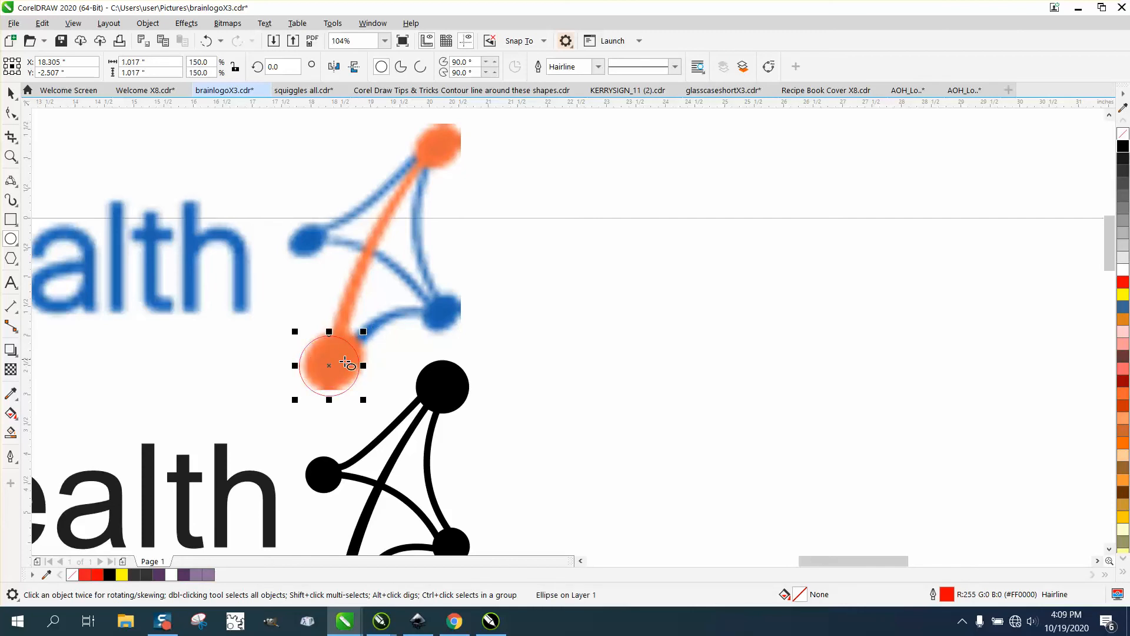
Center the circle on the large orange dot and place smaller copies around the other orange dot and both blue dots
{"action": "left_click_drag", "start_coordinate": [330, 366], "coordinate": [336, 359]}
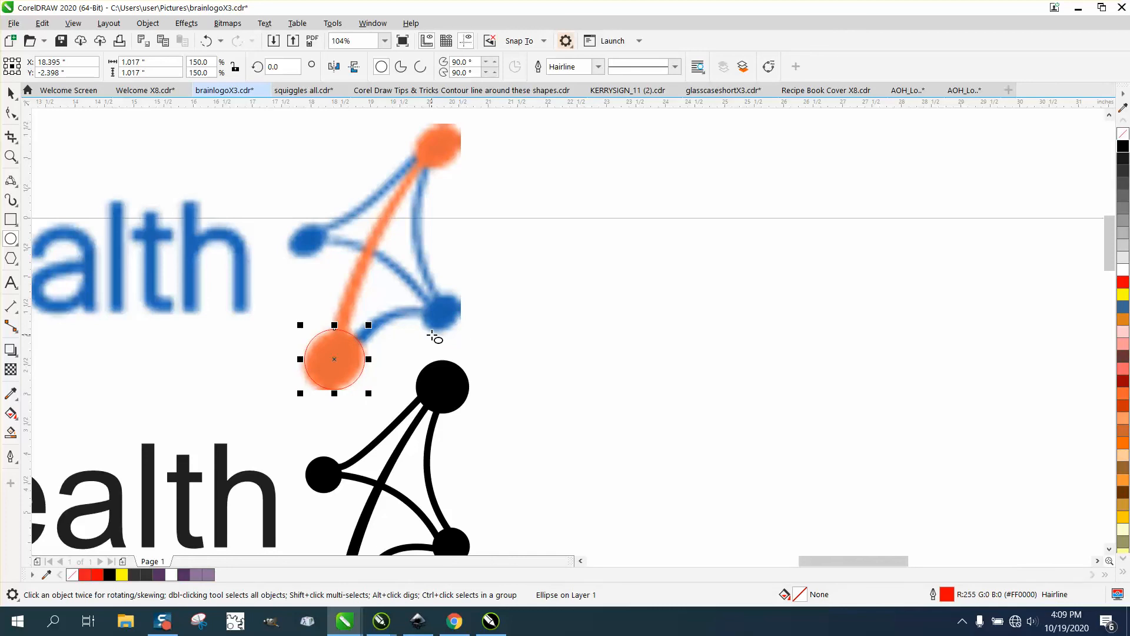
{"action": "left_click_drag", "start_coordinate": [350, 360], "coordinate": [442, 148]}
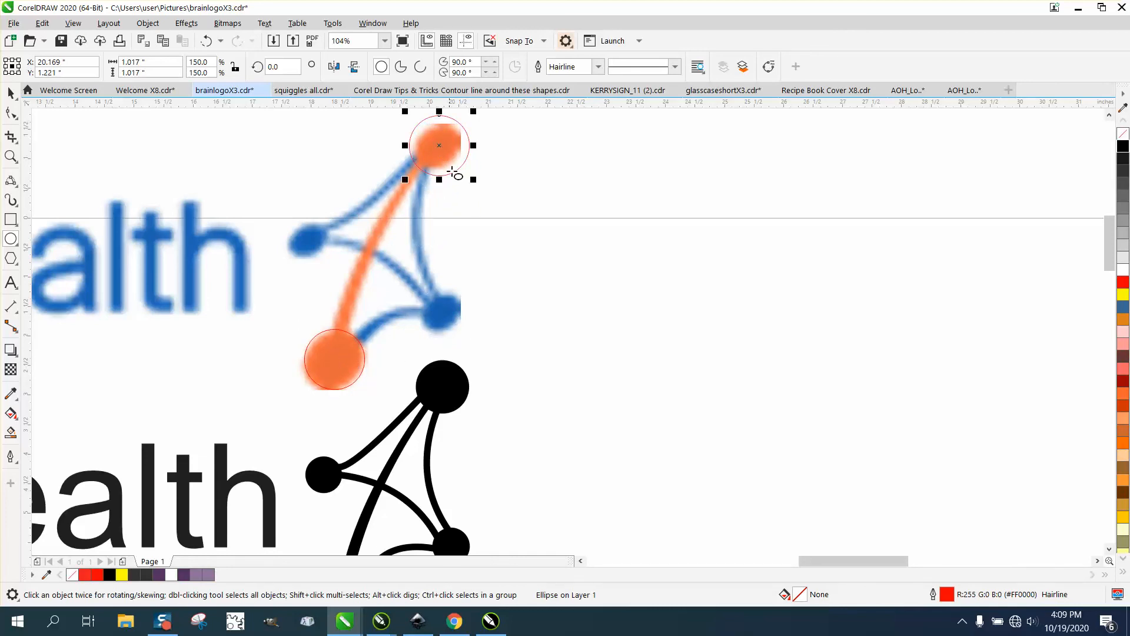
{"action": "left_click_drag", "start_coordinate": [474, 181], "coordinate": [293, 219]}
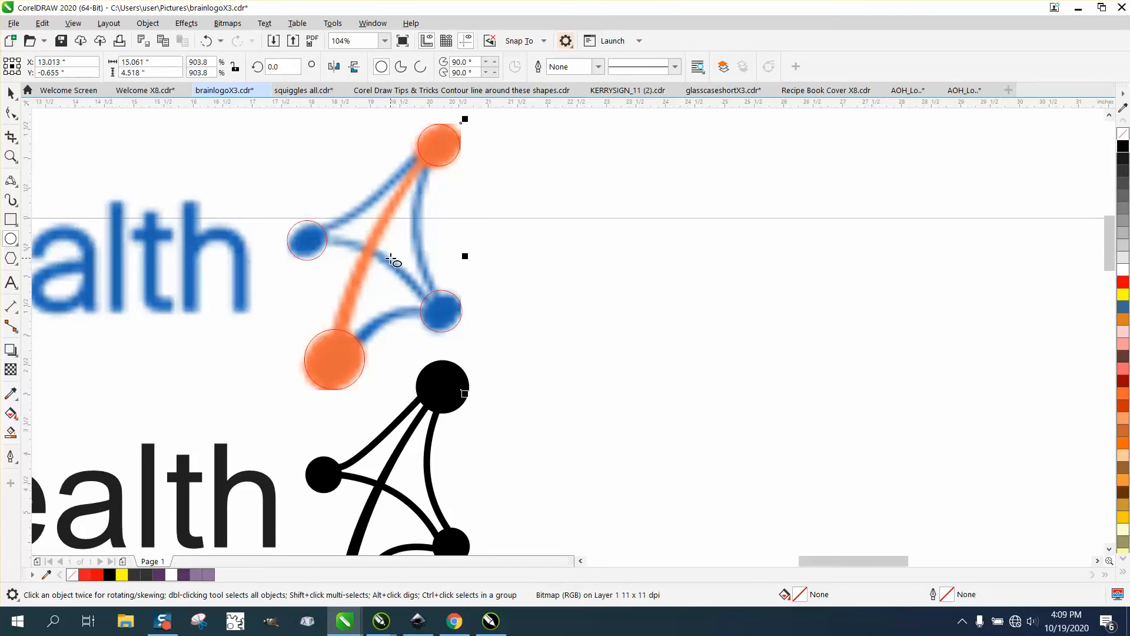
Trace the orange connecting line between the two orange dots with a 3-Point Curve
{"action": "left_click", "coordinate": [12, 181]}
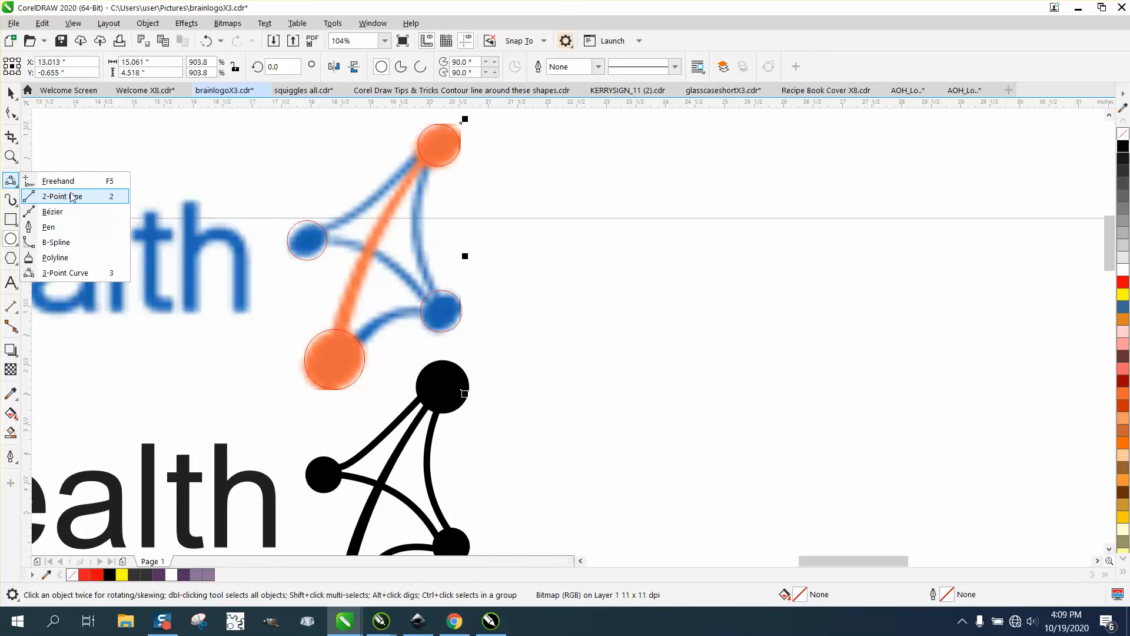
{"action": "left_click", "coordinate": [65, 273]}
{"action": "left_click", "coordinate": [11, 157]}
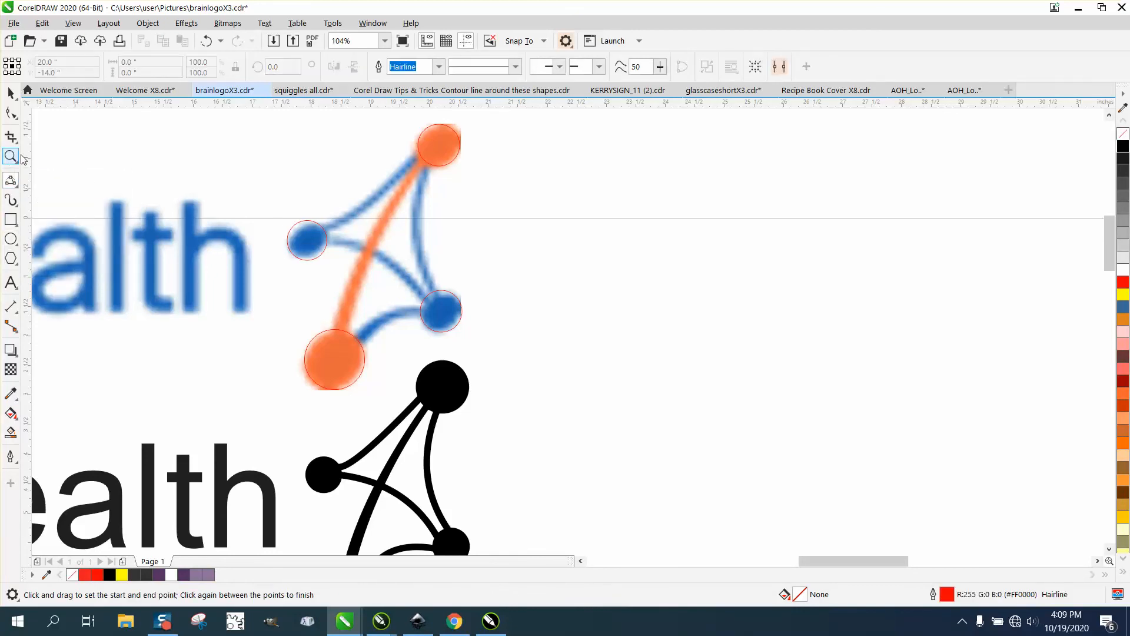
{"action": "left_click_drag", "start_coordinate": [674, 411], "coordinate": [285, 152]}
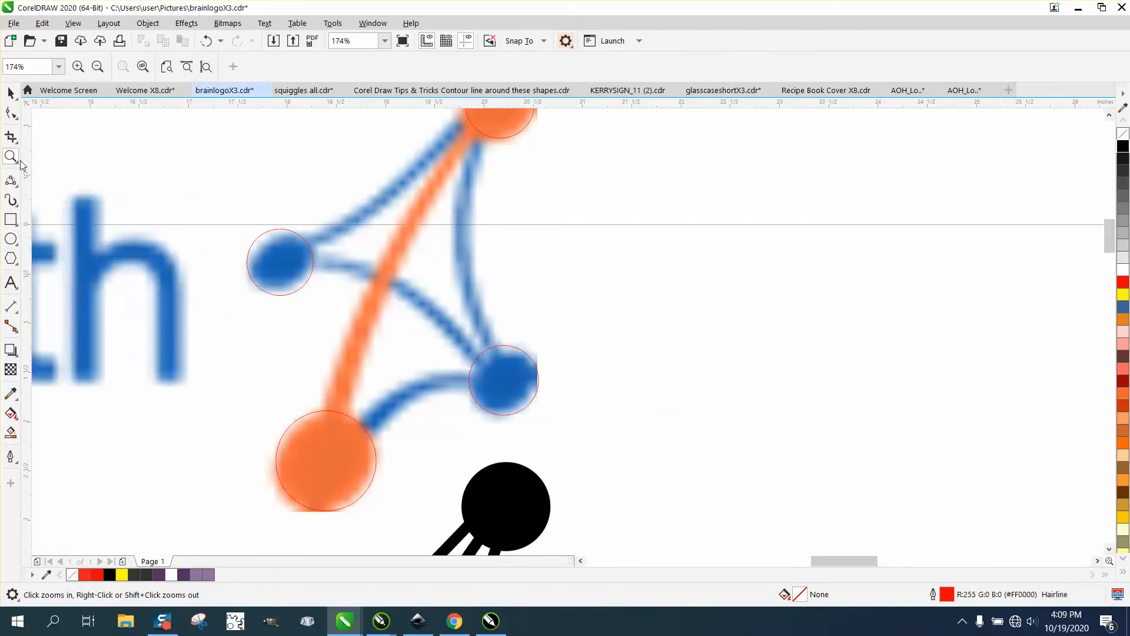
{"action": "left_click", "coordinate": [10, 180]}
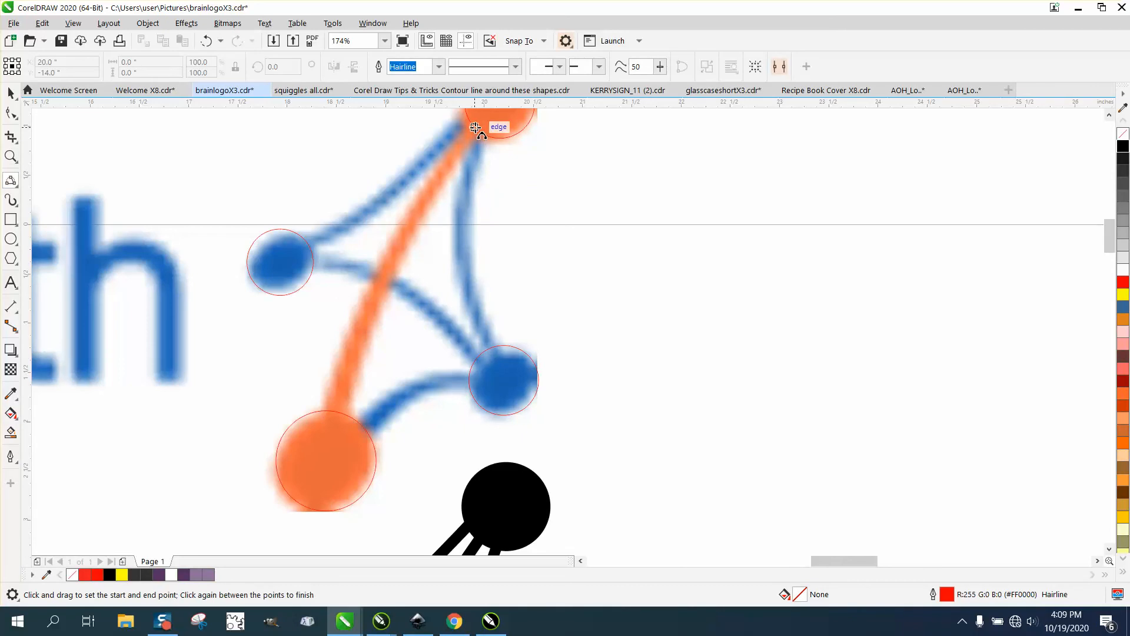
{"action": "left_click_drag", "start_coordinate": [475, 127], "coordinate": [335, 411]}
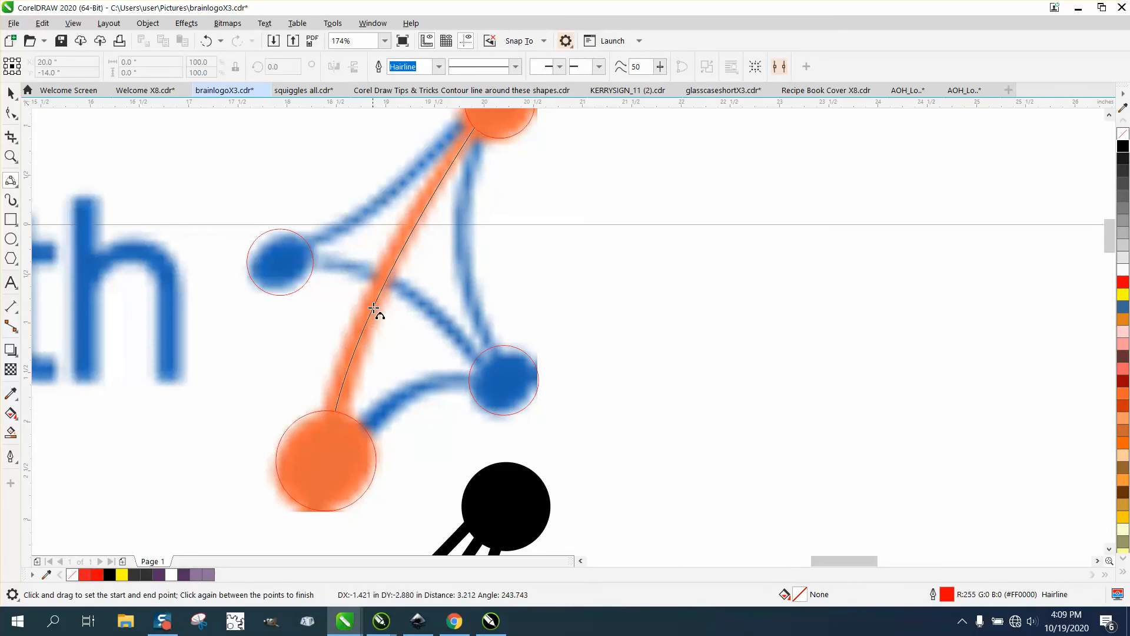
{"action": "left_click", "coordinate": [386, 294]}
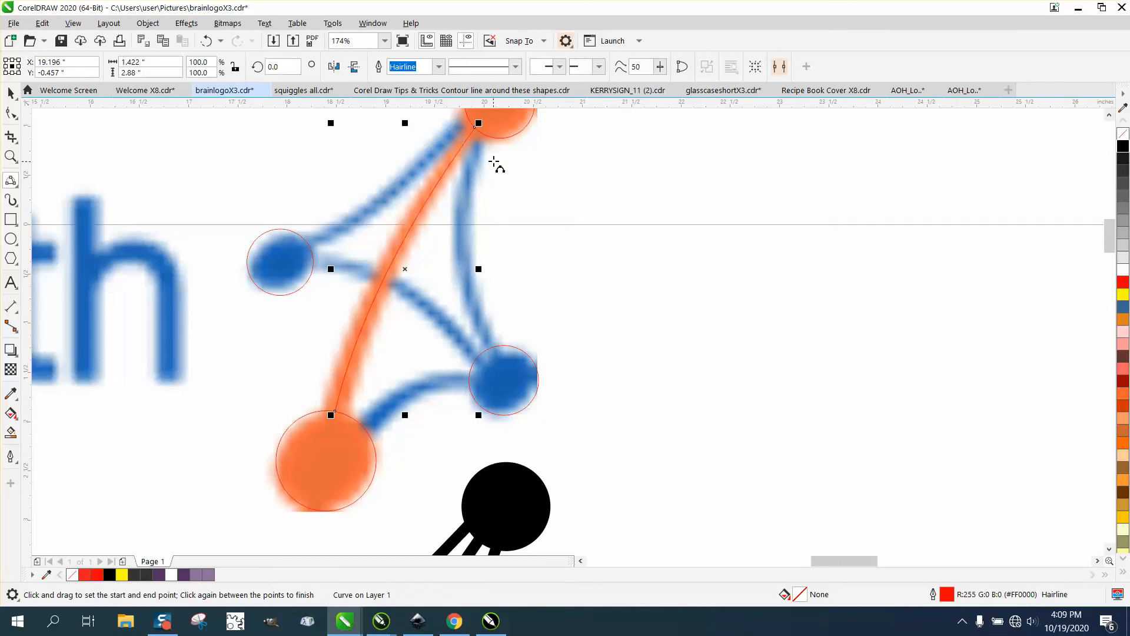
Trace the four blue connecting lines of the reference icon with 3-Point Curves running from circle edge to circle edge
{"action": "left_click_drag", "start_coordinate": [478, 125], "coordinate": [489, 349]}
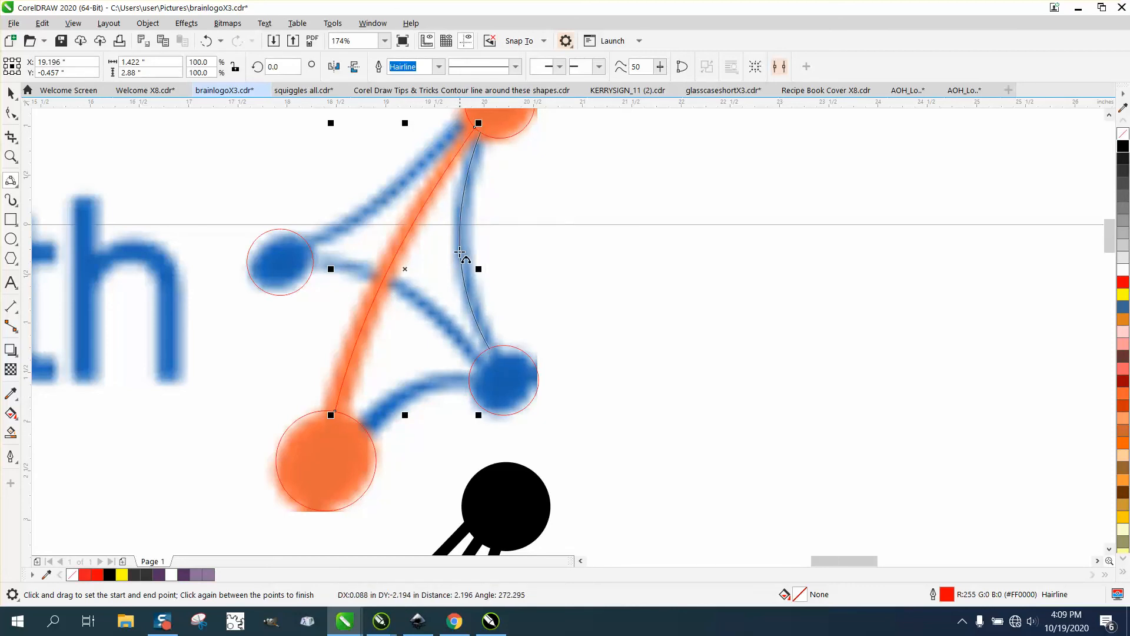
{"action": "left_click", "coordinate": [460, 251]}
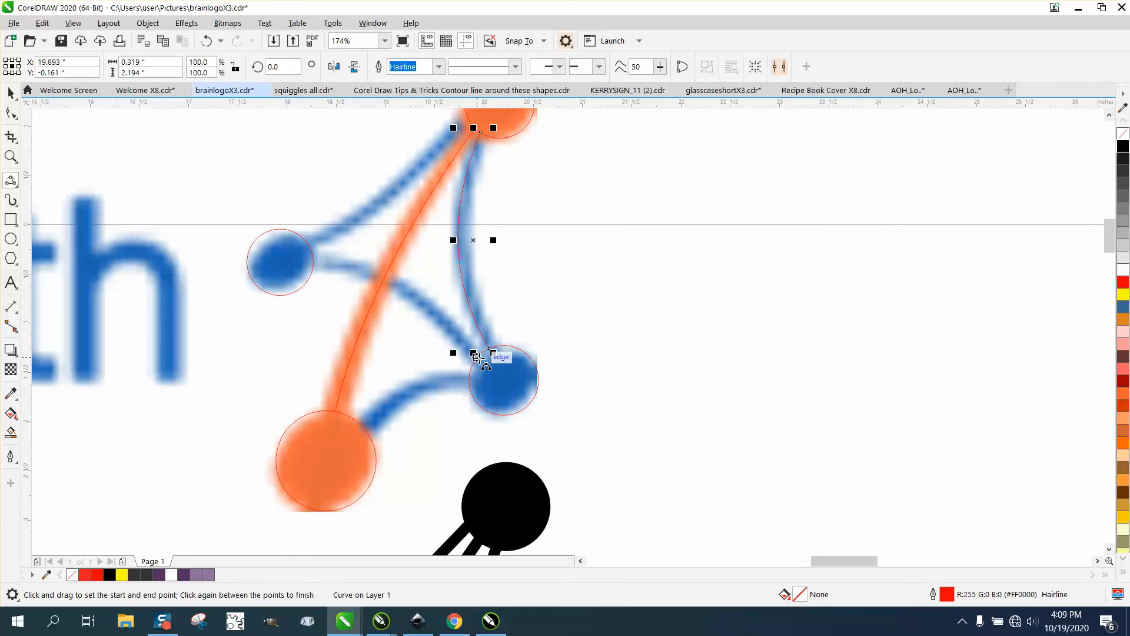
{"action": "left_click_drag", "start_coordinate": [476, 356], "coordinate": [314, 261]}
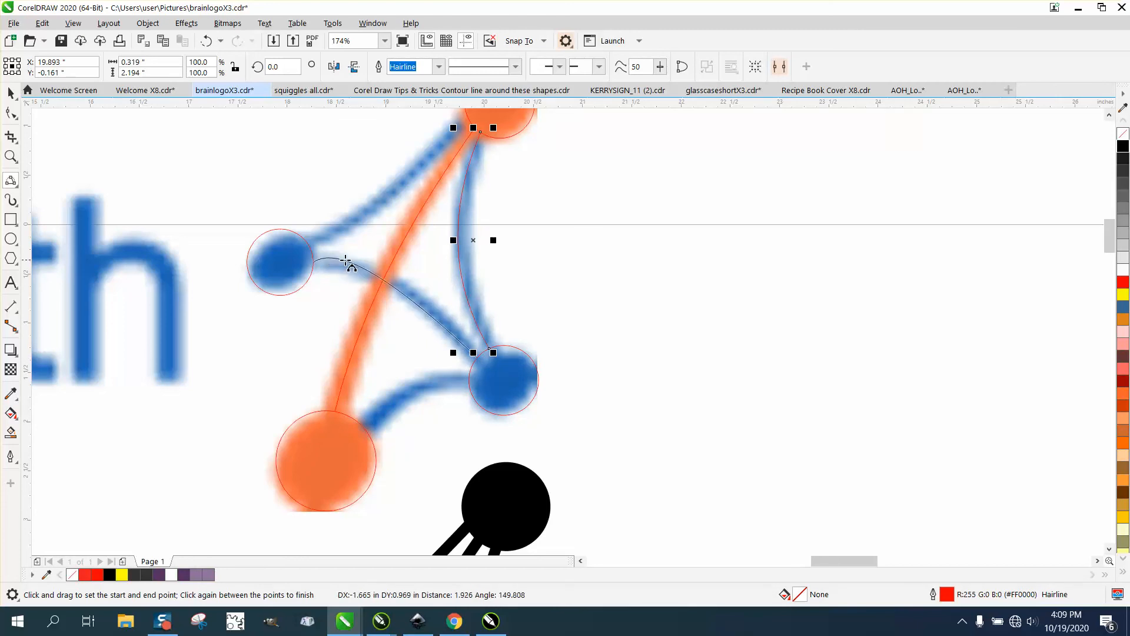
{"action": "left_click", "coordinate": [386, 276]}
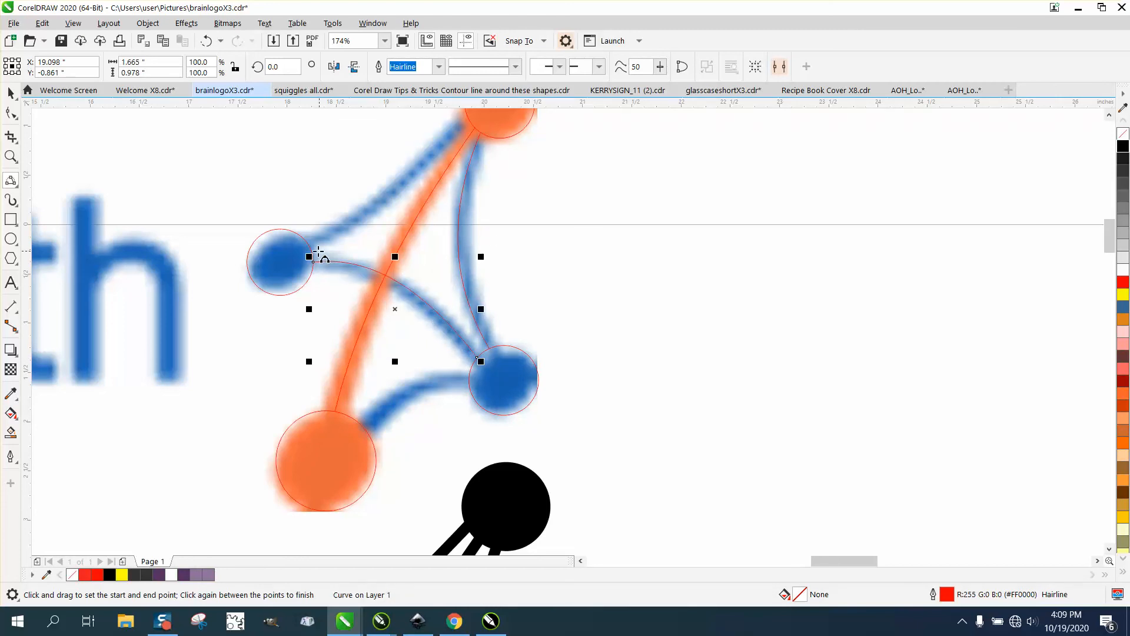
{"action": "left_click_drag", "start_coordinate": [308, 244], "coordinate": [469, 119]}
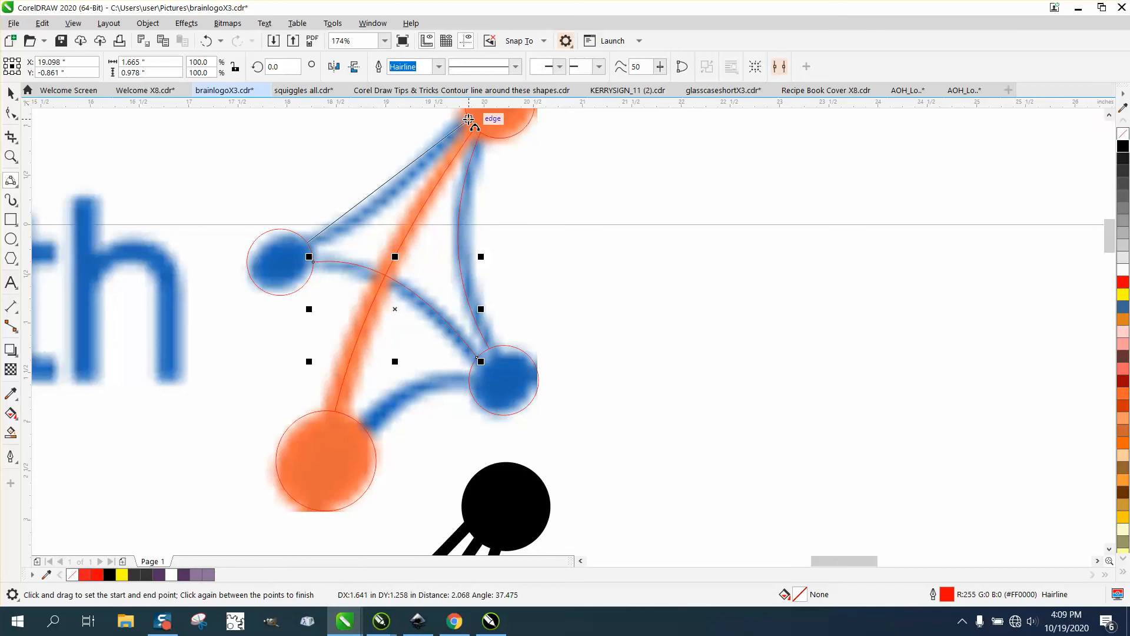
{"action": "left_click", "coordinate": [383, 201]}
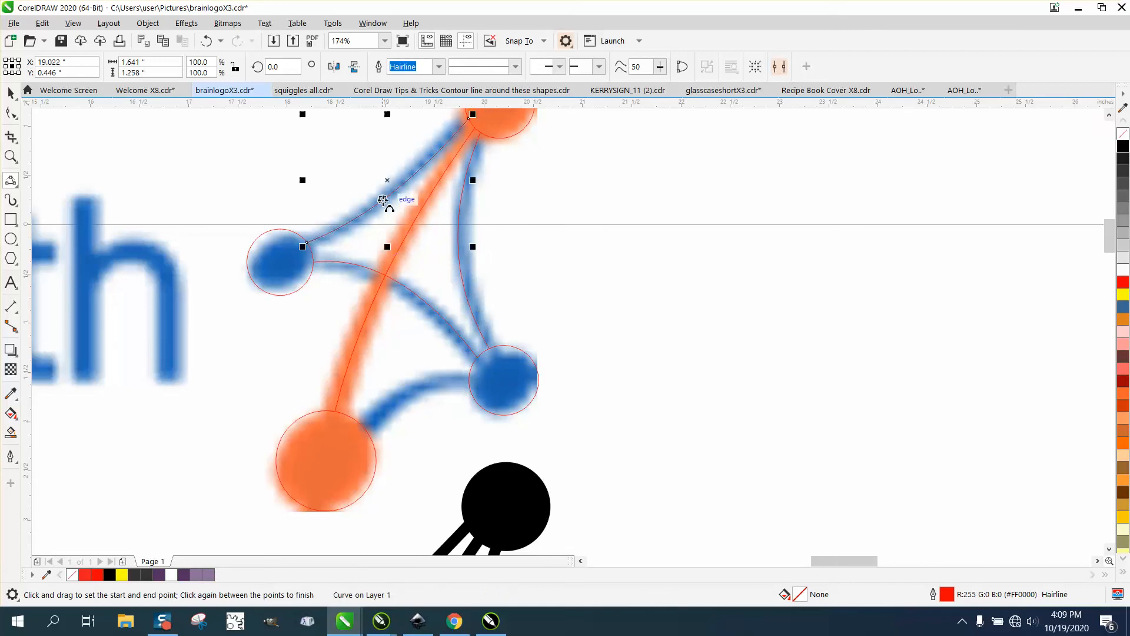
{"action": "left_click_drag", "start_coordinate": [472, 381], "coordinate": [365, 428]}
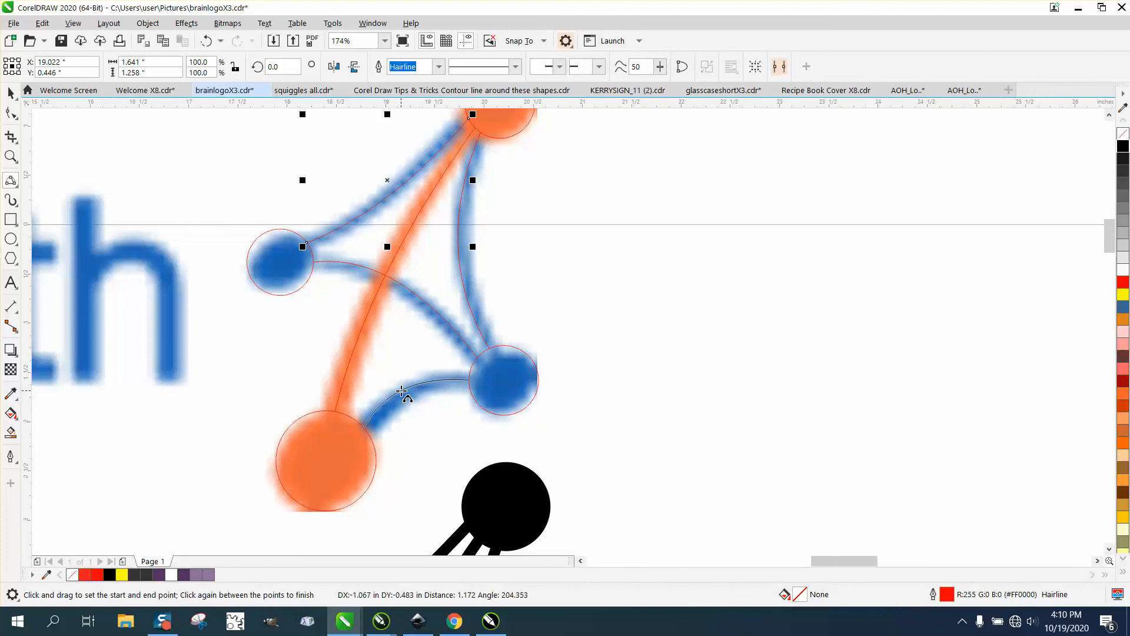
{"action": "left_click", "coordinate": [402, 390]}
Move the blue and orange reference bitmap 5.19 inches straight up, off the traced icon outlines
{"action": "left_click", "coordinate": [10, 92]}
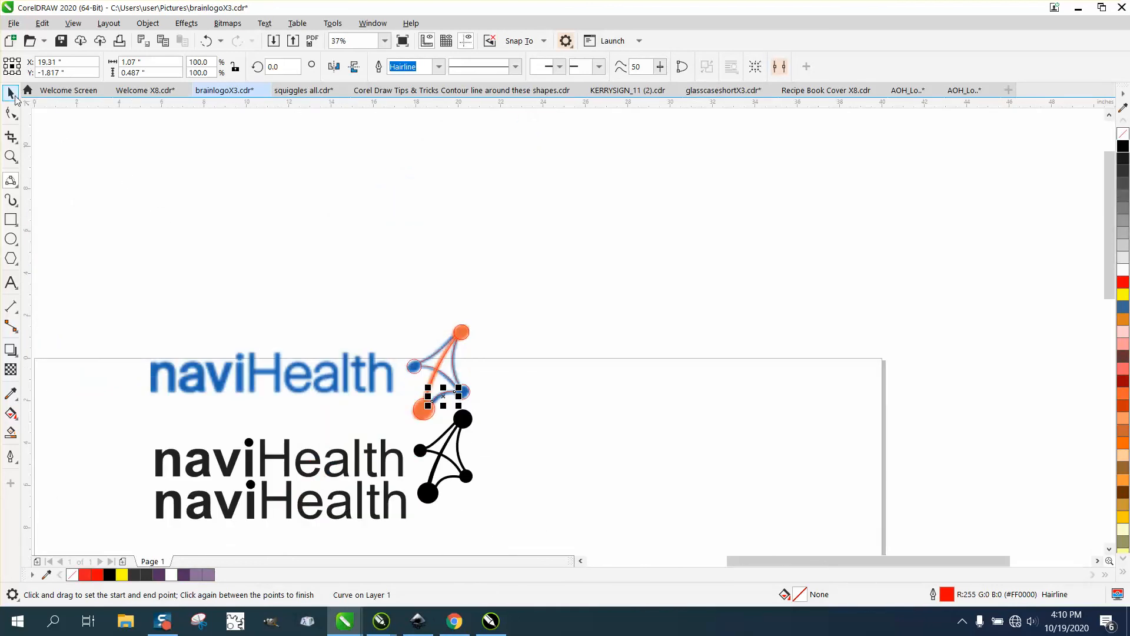
{"action": "left_click", "coordinate": [312, 378]}
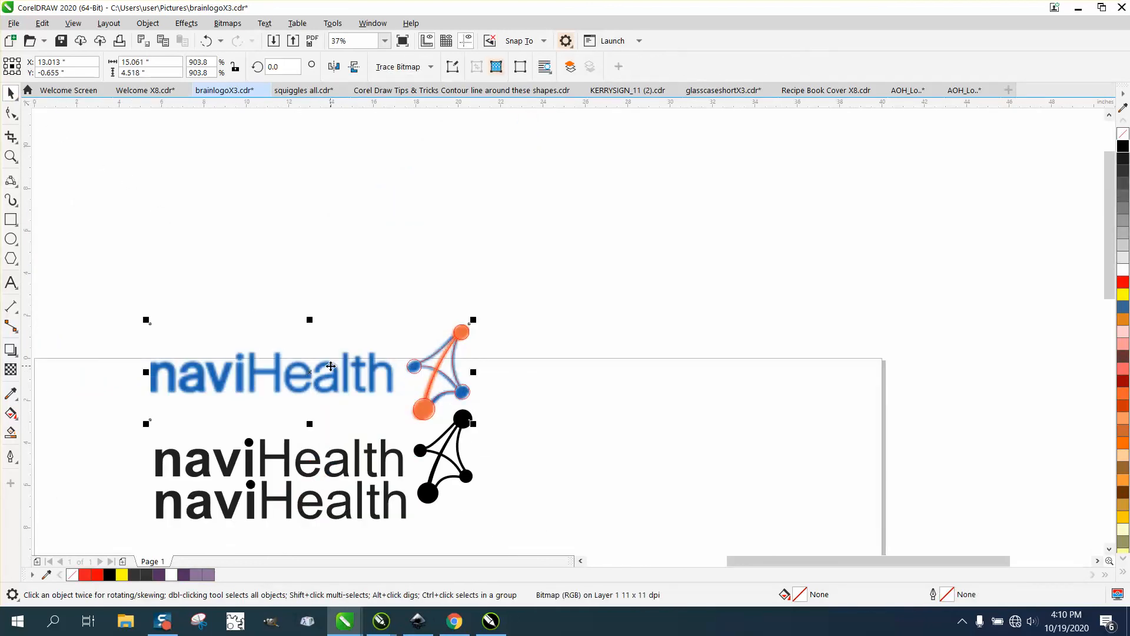
{"action": "left_click_drag", "start_coordinate": [330, 366], "coordinate": [330, 256]}
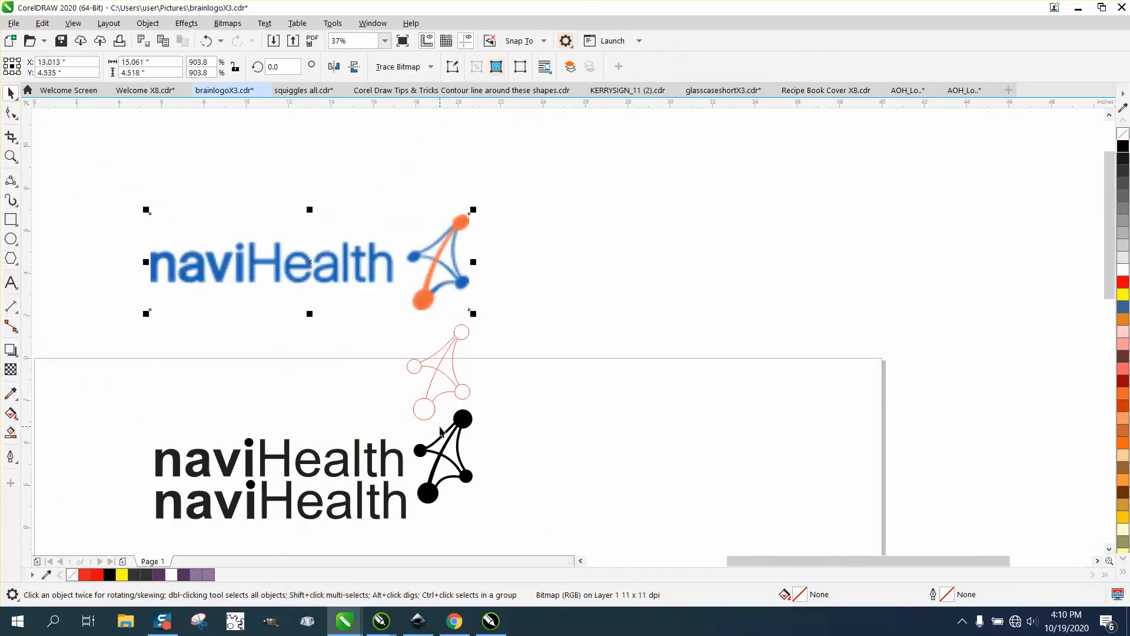
{"action": "left_click_drag", "start_coordinate": [102, 390], "coordinate": [532, 539]}
{"action": "left_click", "coordinate": [524, 471]}
{"action": "left_click", "coordinate": [464, 419]}
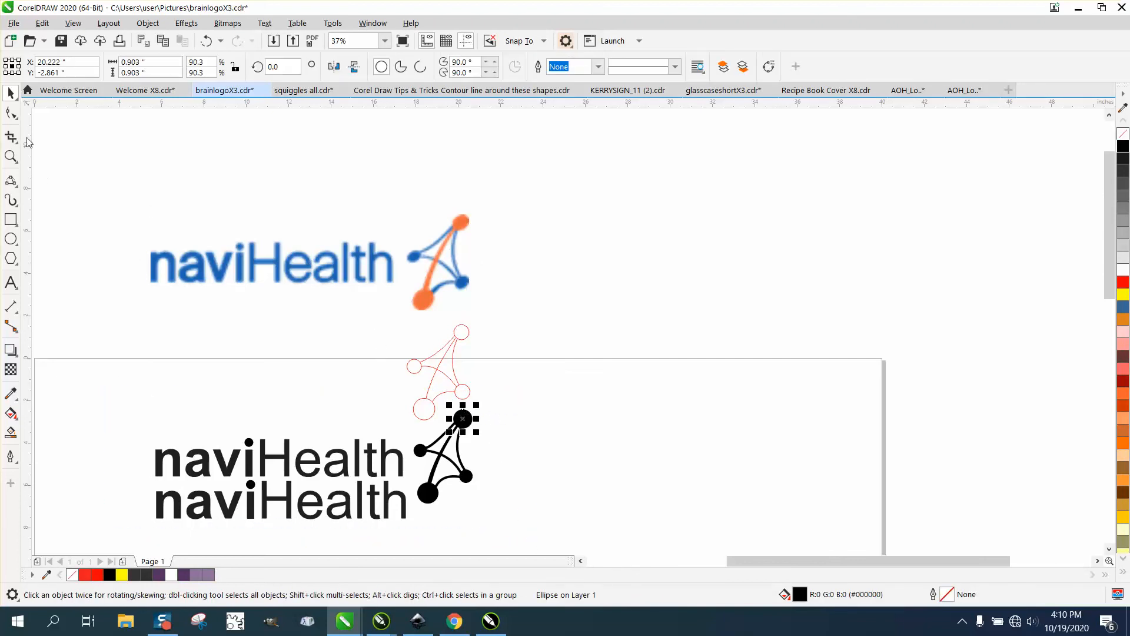
Select all the traced red circles and connecting curves together with the Freehand Pick tool, excluding the black icon
{"action": "left_click", "coordinate": [11, 156]}
{"action": "left_click_drag", "start_coordinate": [373, 319], "coordinate": [673, 475]}
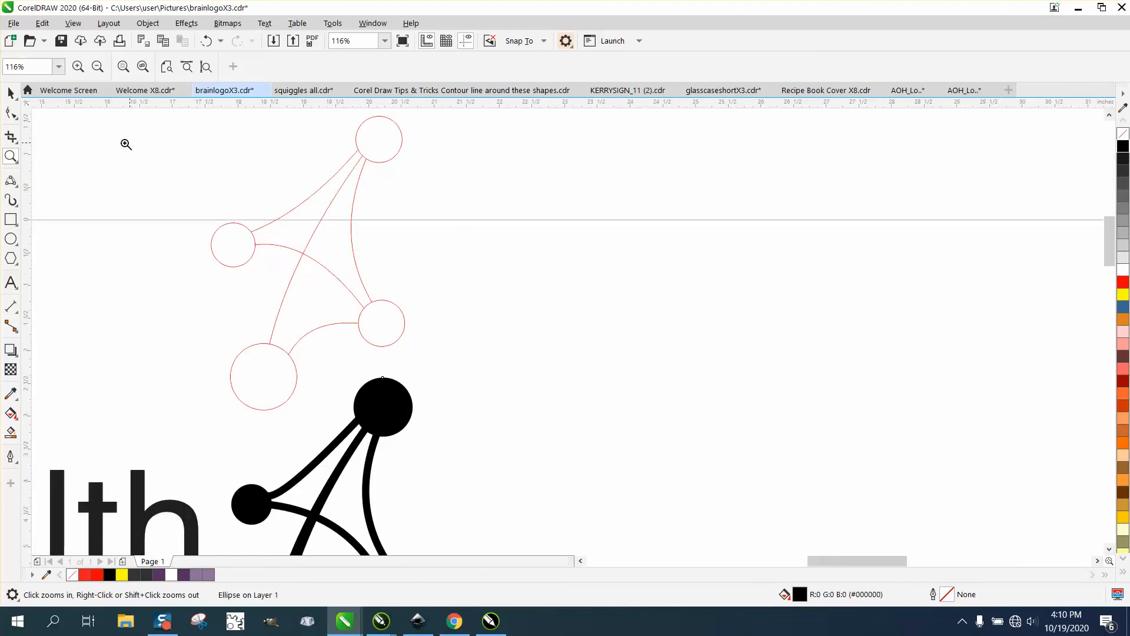
{"action": "left_click", "coordinate": [11, 93]}
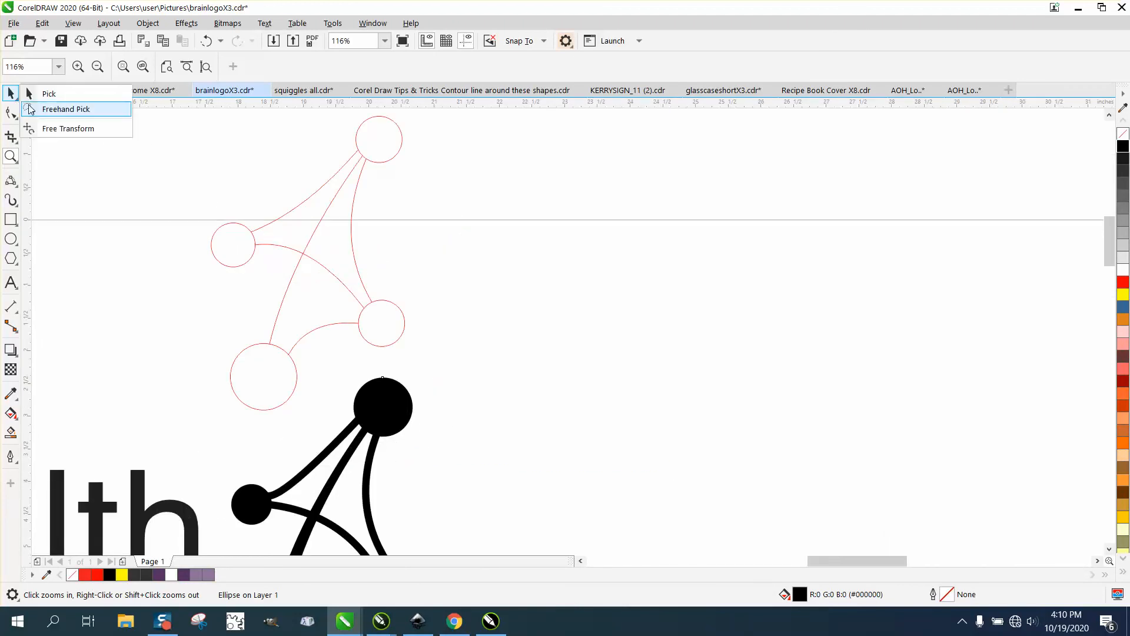
{"action": "left_click", "coordinate": [59, 108]}
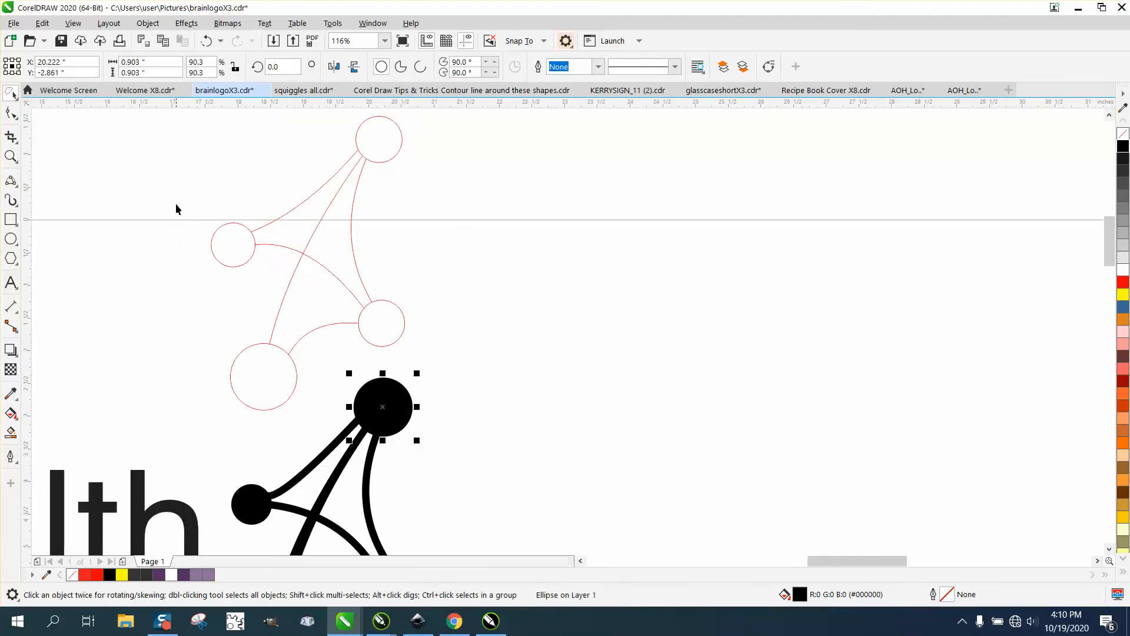
{"action": "left_click_drag", "start_coordinate": [170, 204], "coordinate": [170, 335]}
{"action": "mouse_move", "coordinate": [351, 385]}
{"action": "left_mouse_down"}
{"action": "mouse_move", "coordinate": [383, 351]}
{"action": "mouse_move", "coordinate": [440, 356]}
{"action": "left_mouse_up"}
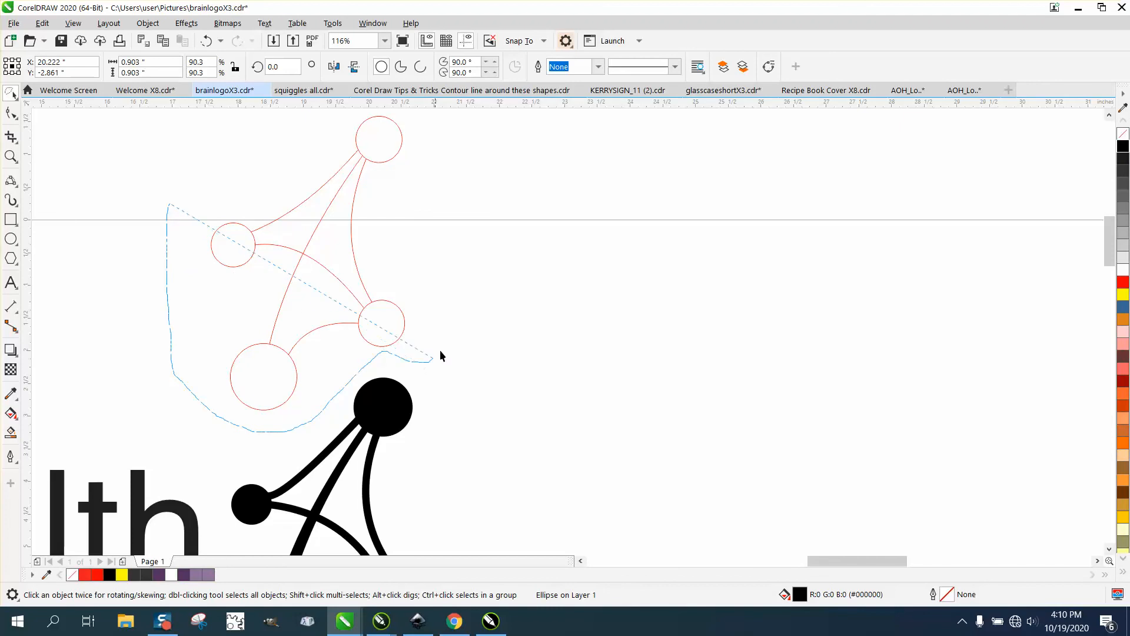
{"action": "mouse_move", "coordinate": [439, 153]}
{"action": "left_mouse_down"}
{"action": "mouse_move", "coordinate": [412, 123]}
{"action": "mouse_move", "coordinate": [369, 112]}
{"action": "mouse_move", "coordinate": [330, 153]}
{"action": "left_mouse_up"}
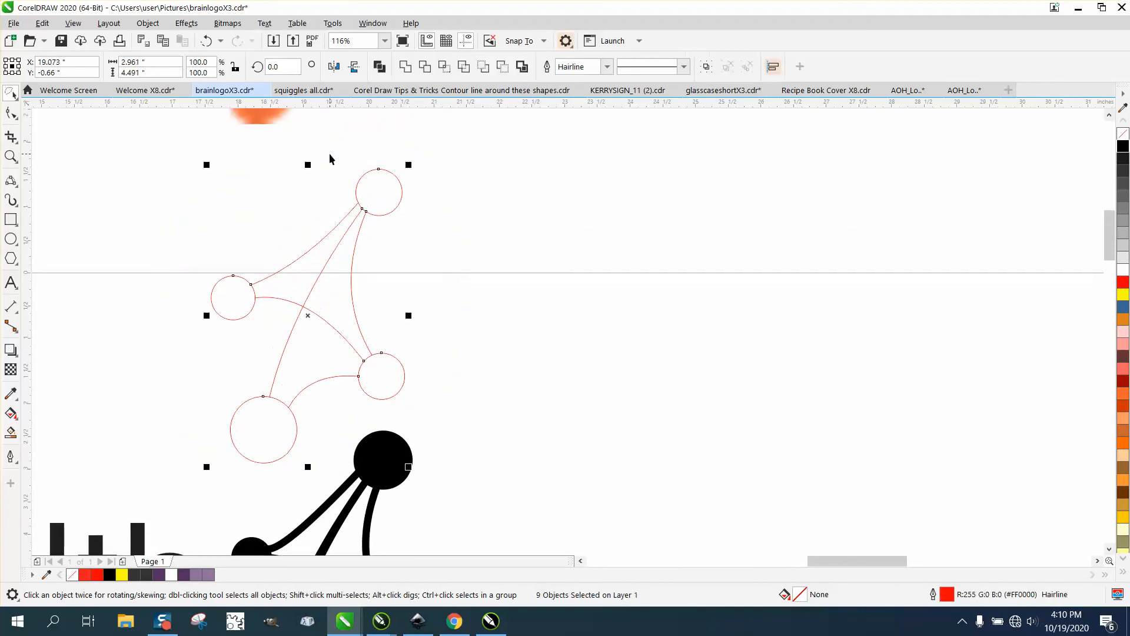
Move the traced icon 5.19 inches right and shift its four circles another 5.19 inches right, clear of the connecting curves
{"action": "key", "text": "Right"}
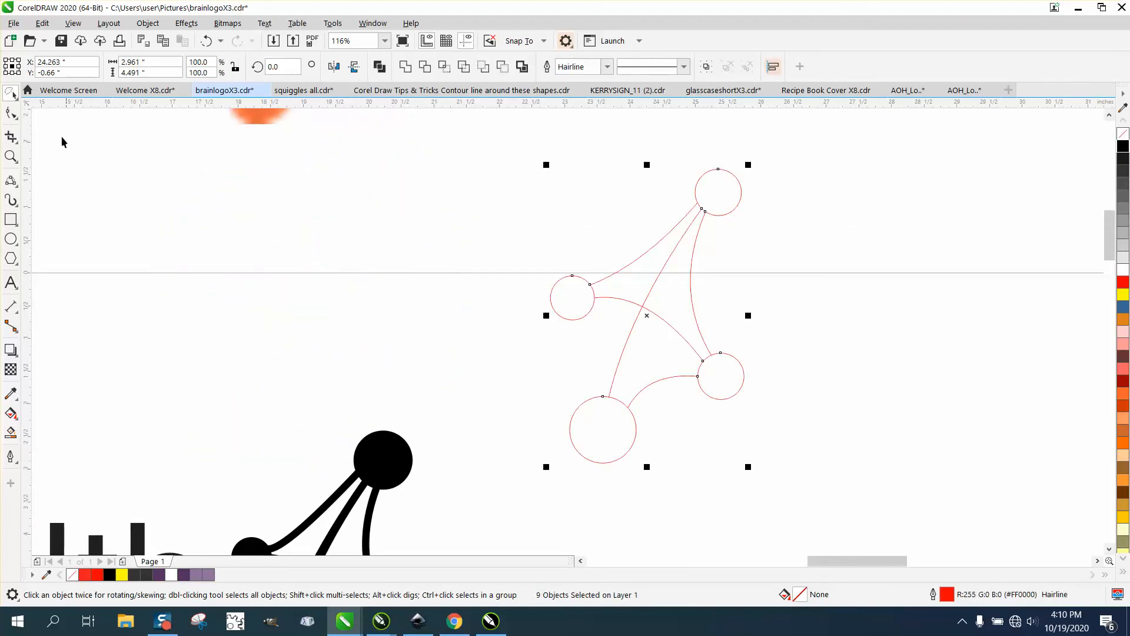
{"action": "left_click", "coordinate": [735, 208]}
{"action": "key", "text": "Right"}
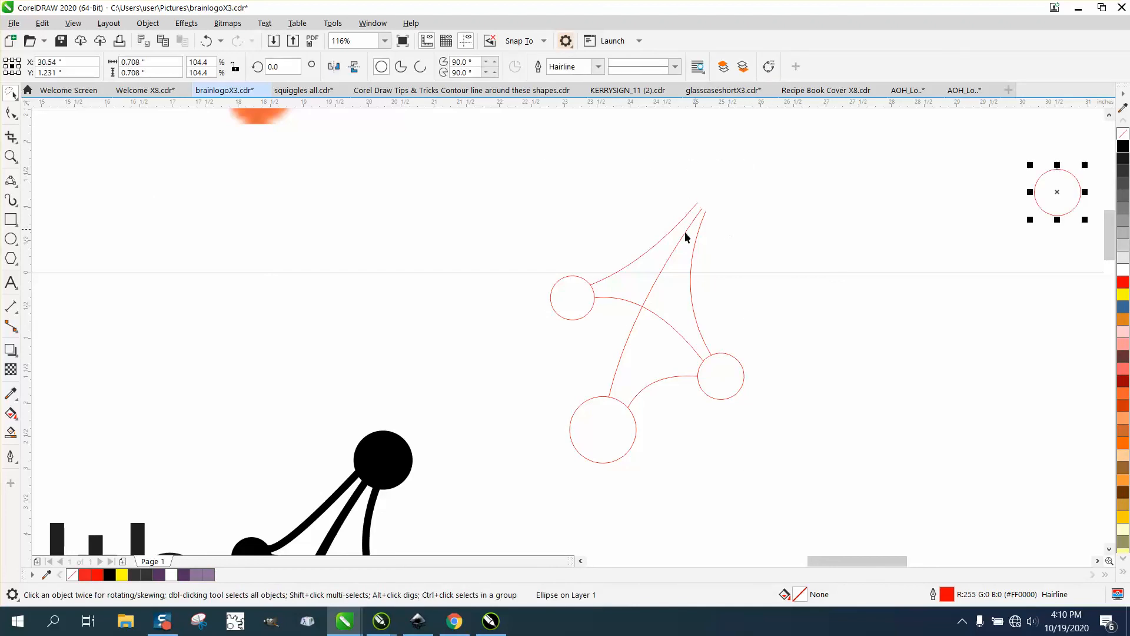
{"action": "left_click", "coordinate": [592, 286]}
{"action": "key", "text": "Right"}
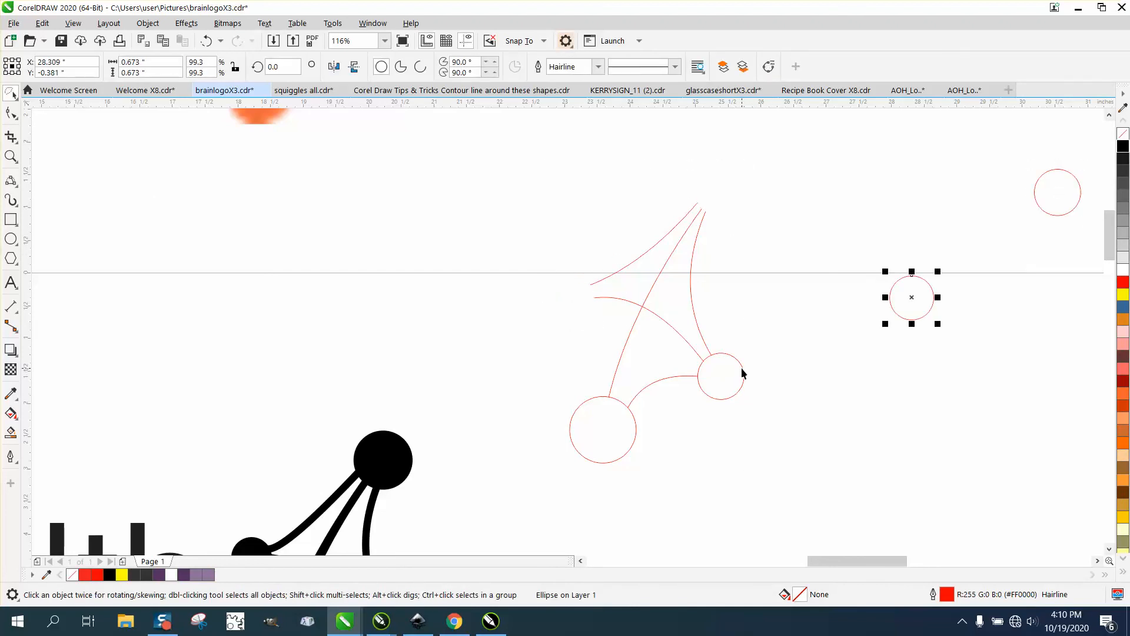
{"action": "left_click", "coordinate": [742, 373]}
{"action": "key", "text": "Right"}
{"action": "left_click", "coordinate": [636, 431]}
{"action": "key", "text": "Right"}
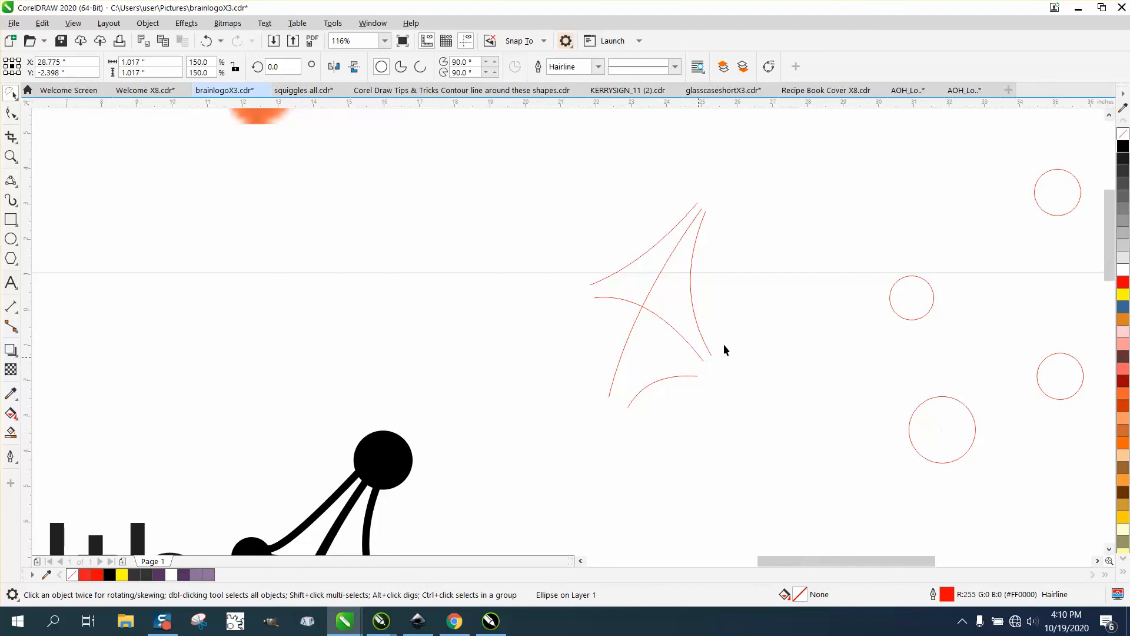
Select the four separated circles together with the Pick tool, fill them with black and remove their outlines
{"action": "scroll", "coordinate": [718, 352], "scroll_direction": "down", "scroll_amount": 2}
{"action": "left_click_drag", "start_coordinate": [780, 226], "coordinate": [794, 310]}
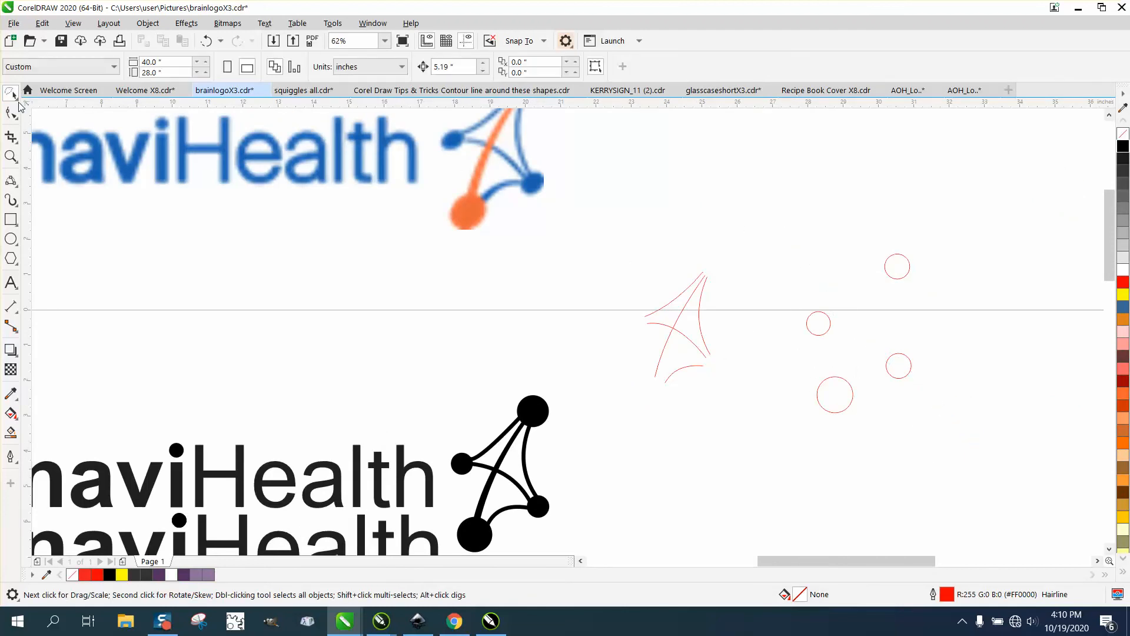
{"action": "left_click", "coordinate": [17, 99]}
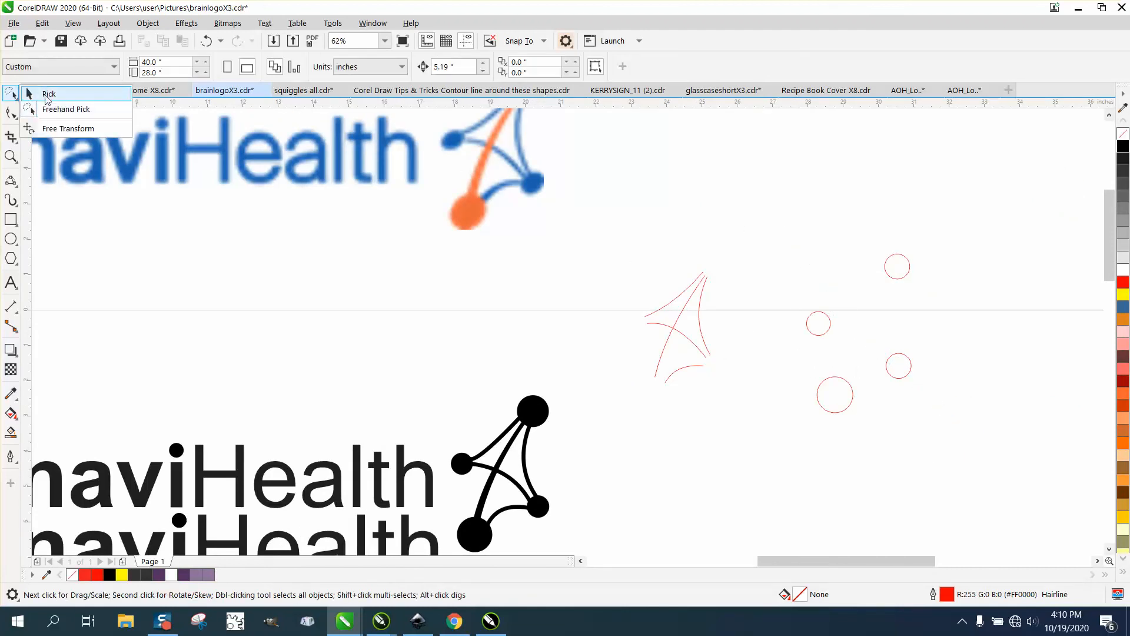
{"action": "left_click", "coordinate": [49, 94]}
{"action": "left_click_drag", "start_coordinate": [893, 393], "coordinate": [991, 434]}
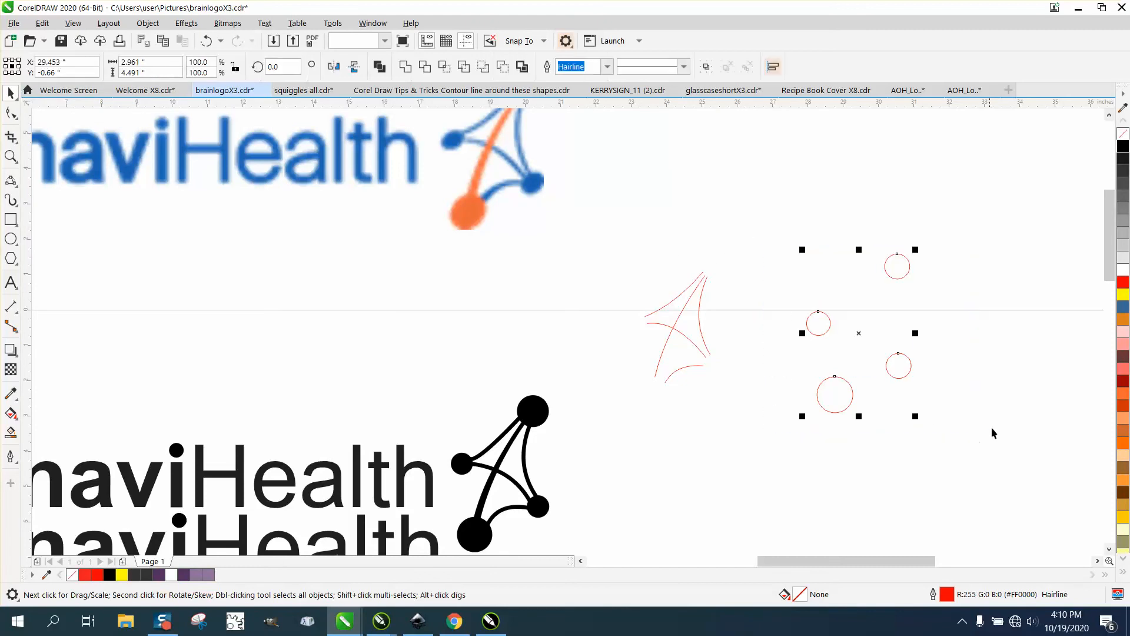
{"action": "left_click", "coordinate": [1123, 145]}
{"action": "right_click", "coordinate": [1123, 135]}
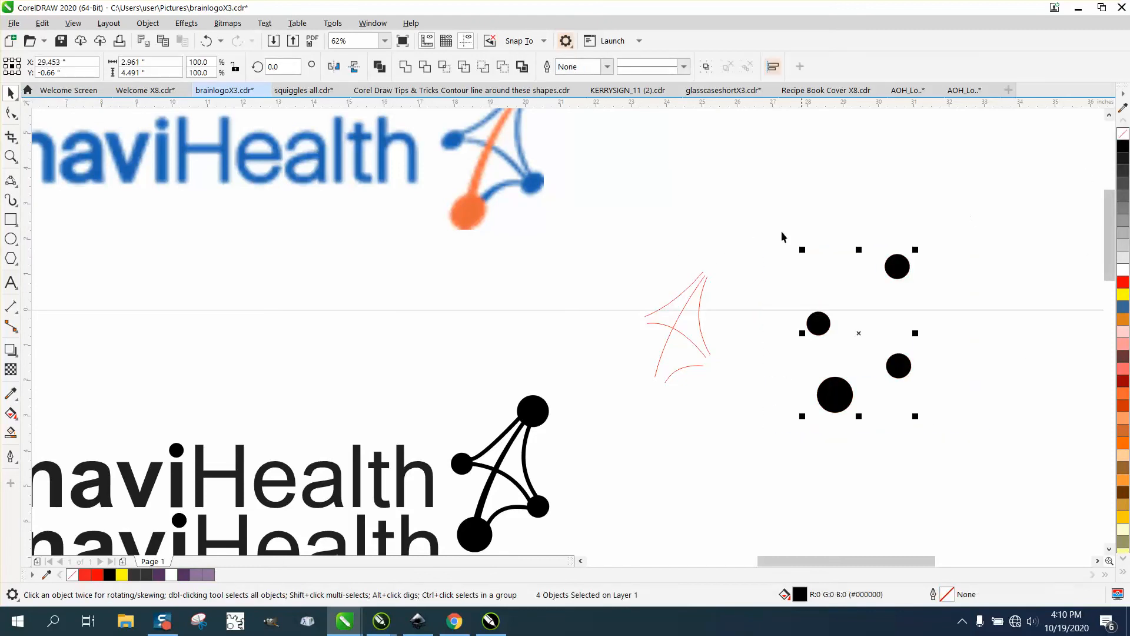
Give the five connecting curves an 8 pt black outline and move them 5.19 inches right, back between the circles
{"action": "left_click_drag", "start_coordinate": [624, 269], "coordinate": [759, 400]}
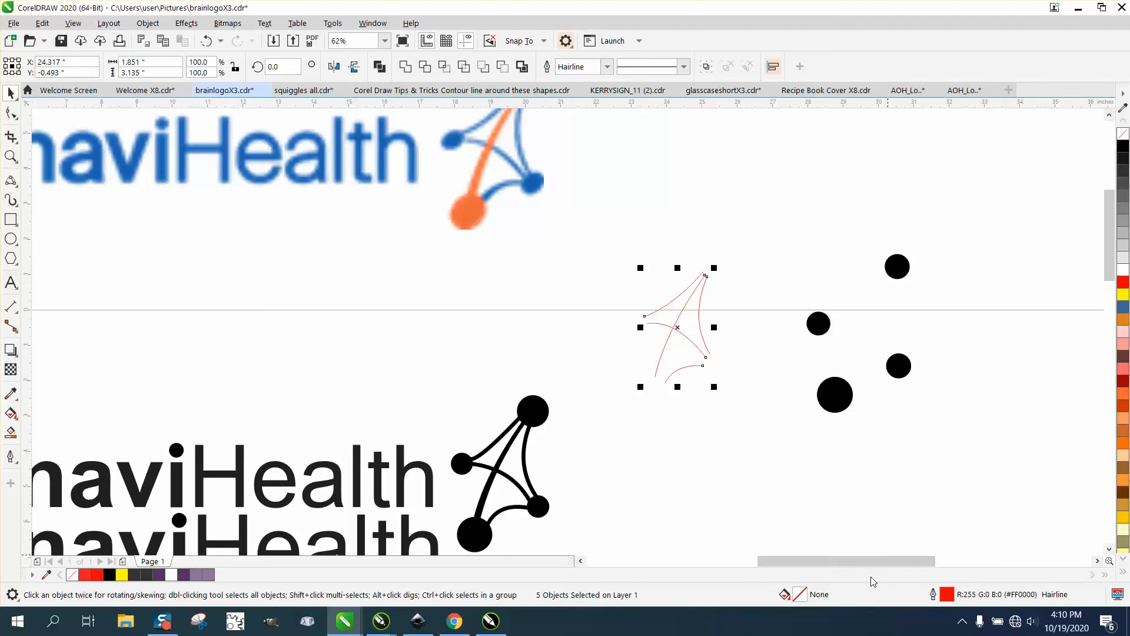
{"action": "left_click", "coordinate": [15, 464]}
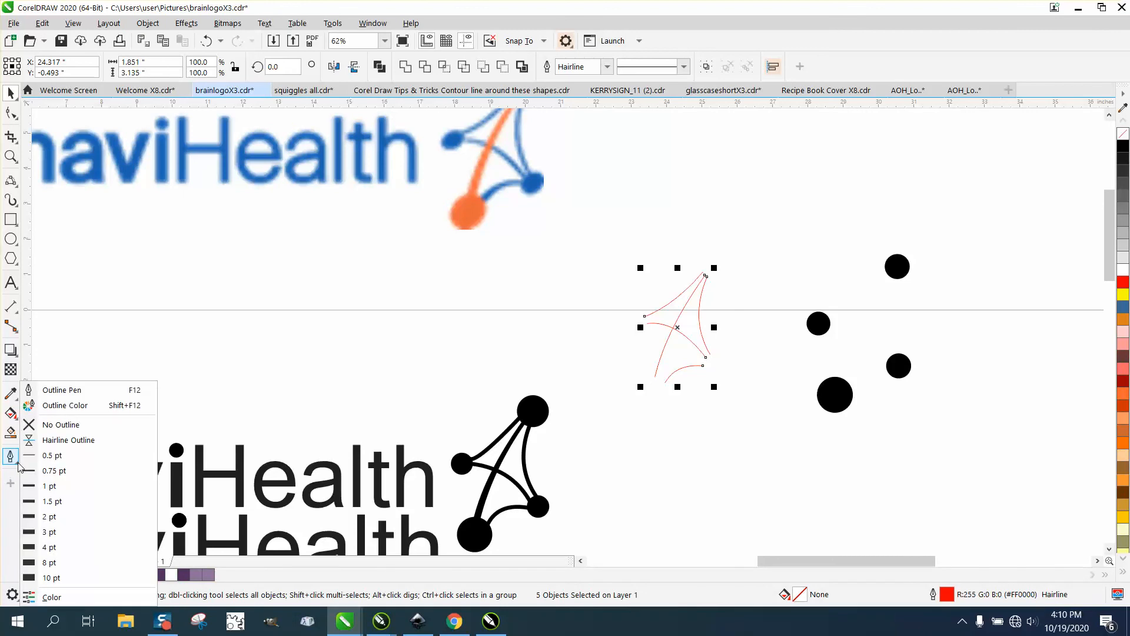
{"action": "left_click", "coordinate": [46, 548]}
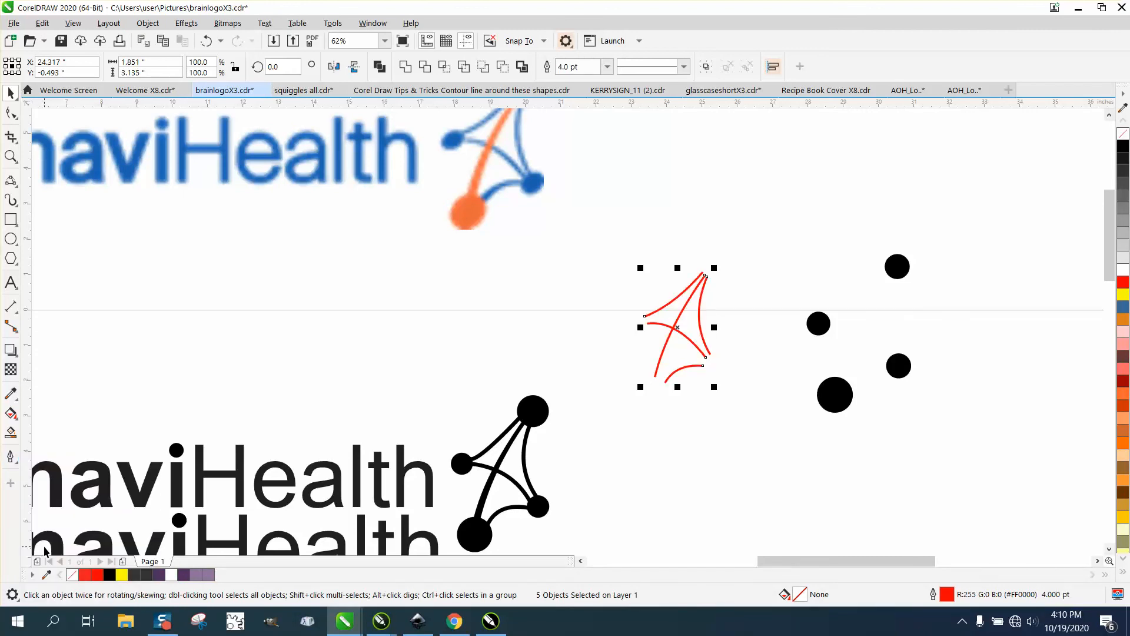
{"action": "left_click", "coordinate": [14, 462]}
{"action": "left_click", "coordinate": [53, 563]}
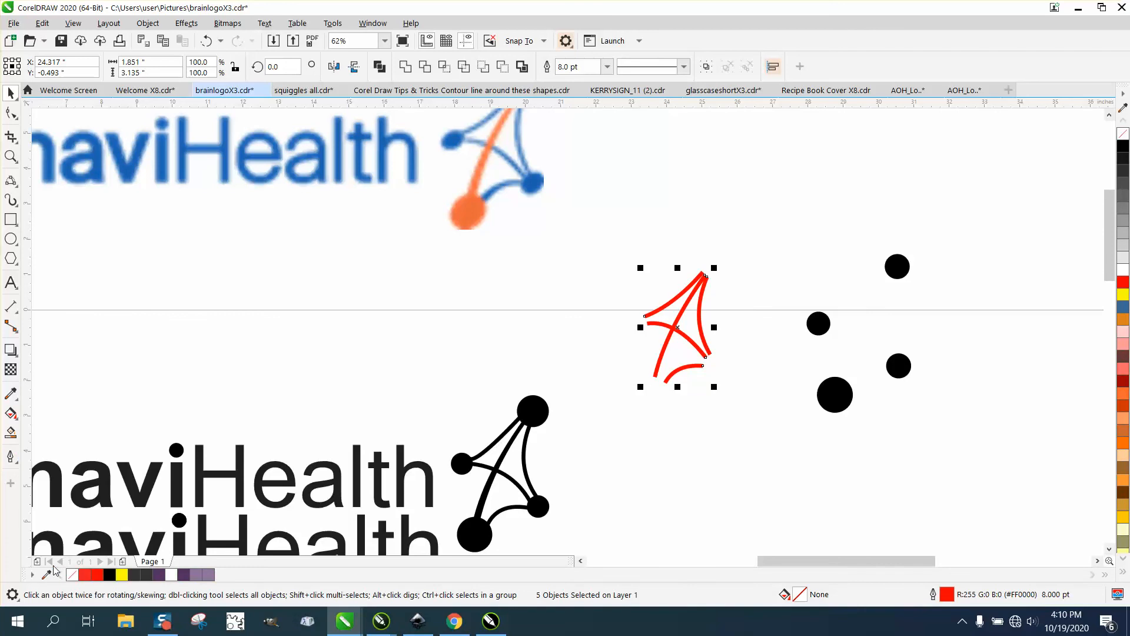
{"action": "right_click", "coordinate": [1124, 146]}
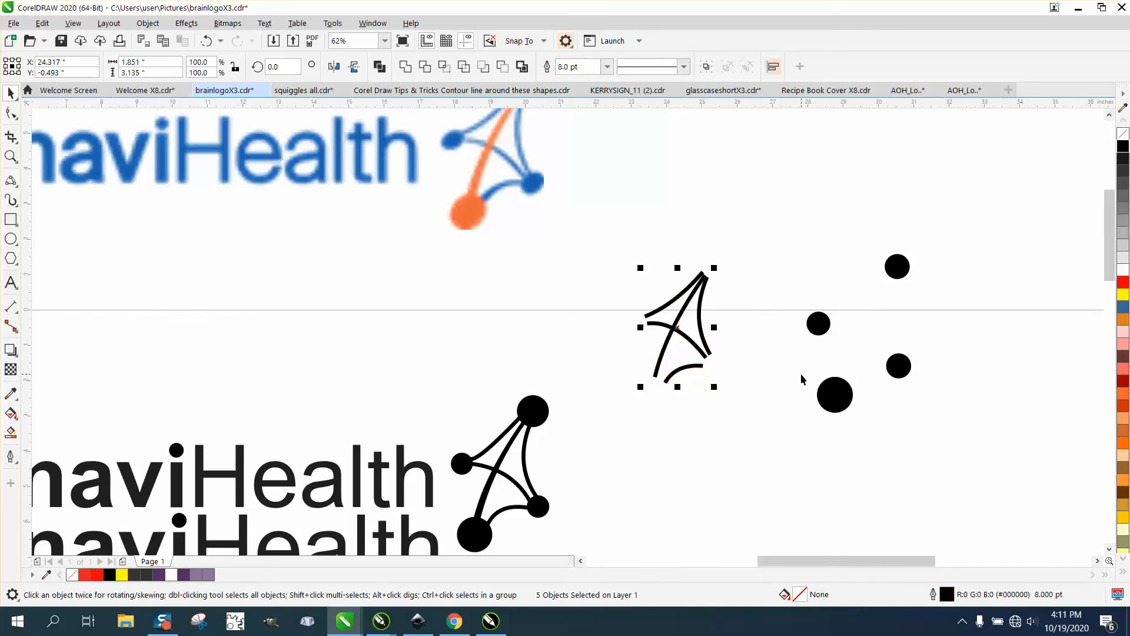
{"action": "key", "text": "Right"}
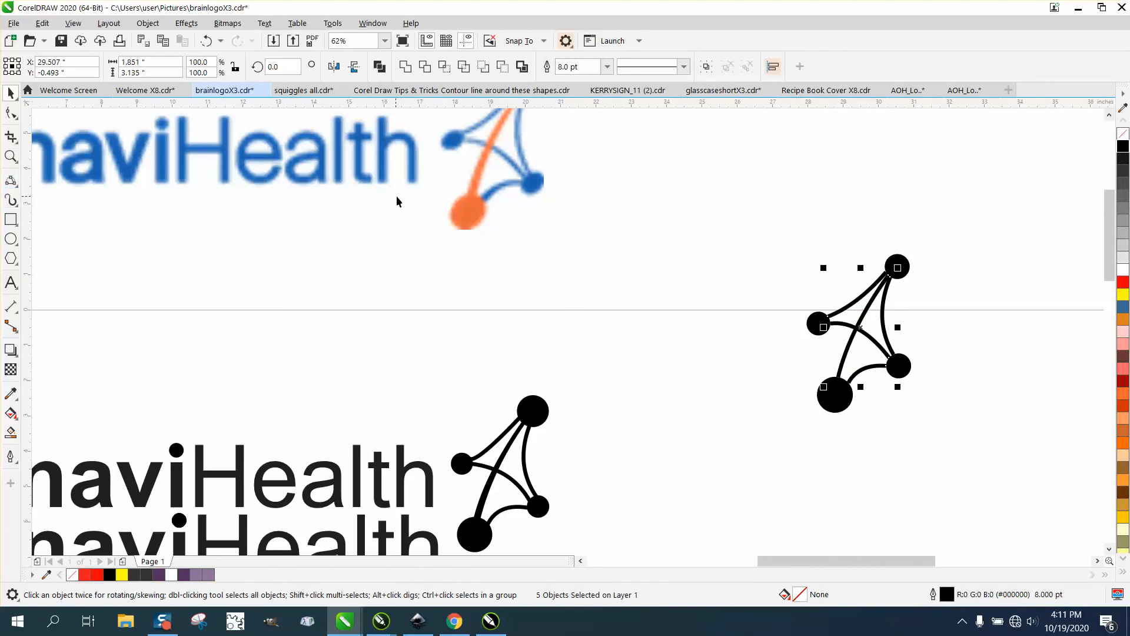
Reshape the two curves meeting the large lower circle so that their end nodes lie inside its edge
{"action": "scroll", "coordinate": [540, 188], "scroll_direction": "down", "scroll_amount": 3}
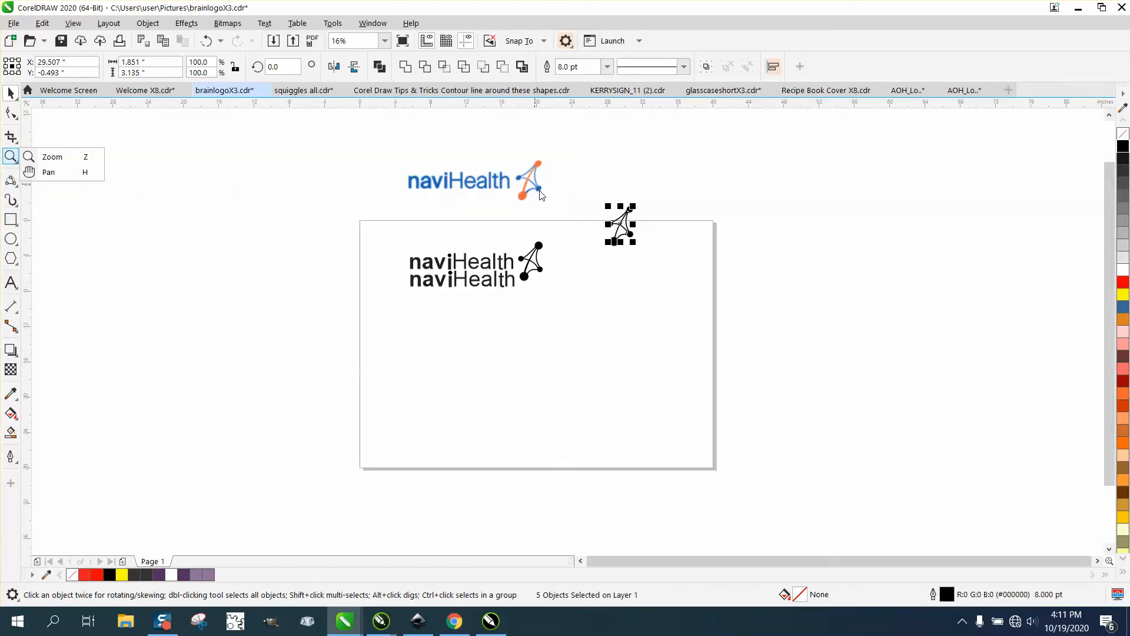
{"action": "left_click", "coordinate": [52, 157]}
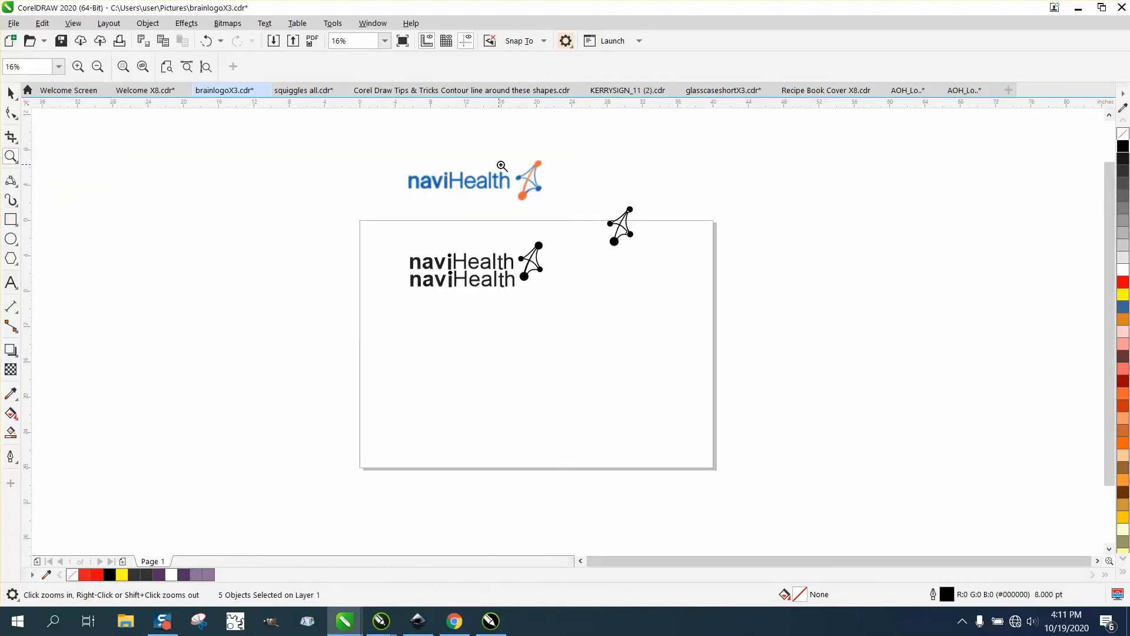
{"action": "left_click_drag", "start_coordinate": [501, 165], "coordinate": [558, 206]}
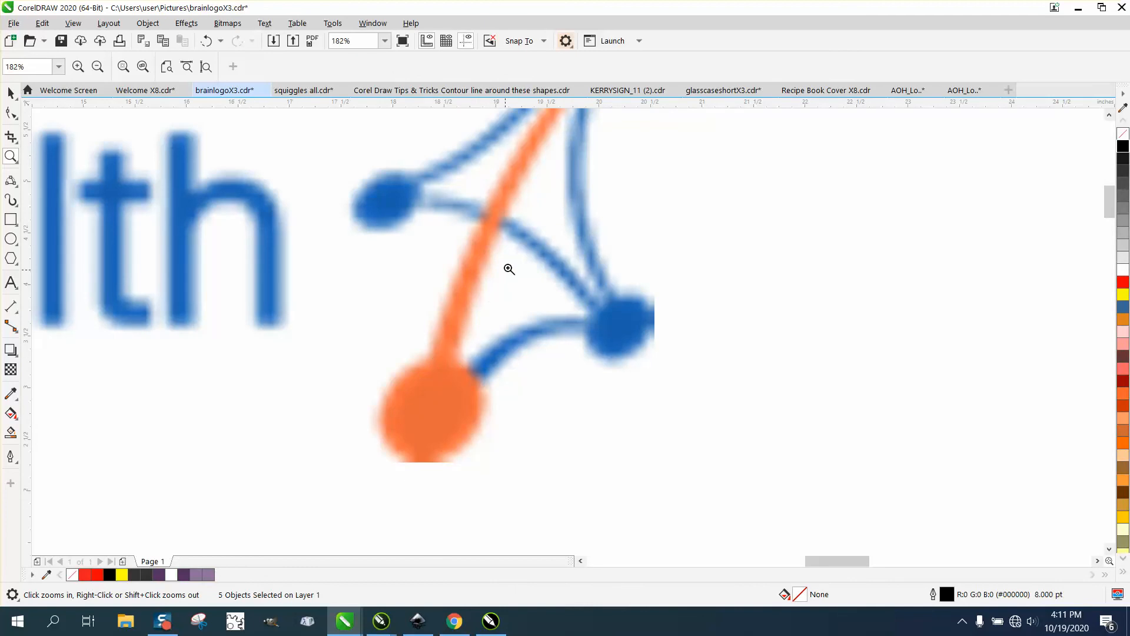
{"action": "scroll", "coordinate": [516, 246], "scroll_direction": "down", "scroll_amount": 1}
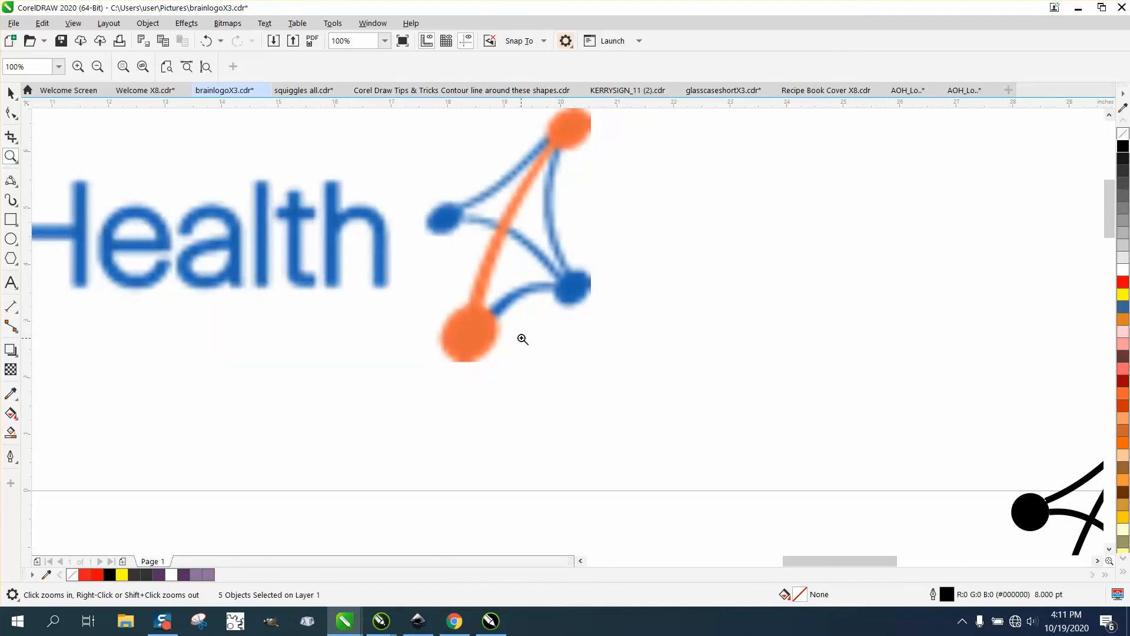
{"action": "scroll", "coordinate": [488, 313], "scroll_direction": "down", "scroll_amount": 2}
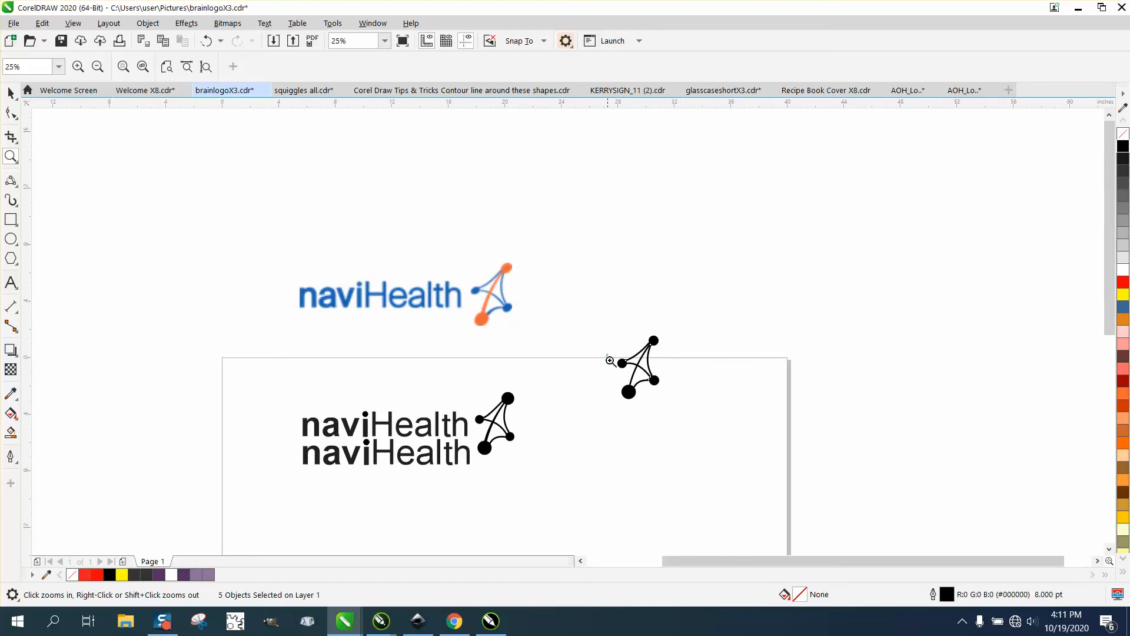
{"action": "left_click_drag", "start_coordinate": [612, 359], "coordinate": [775, 428]}
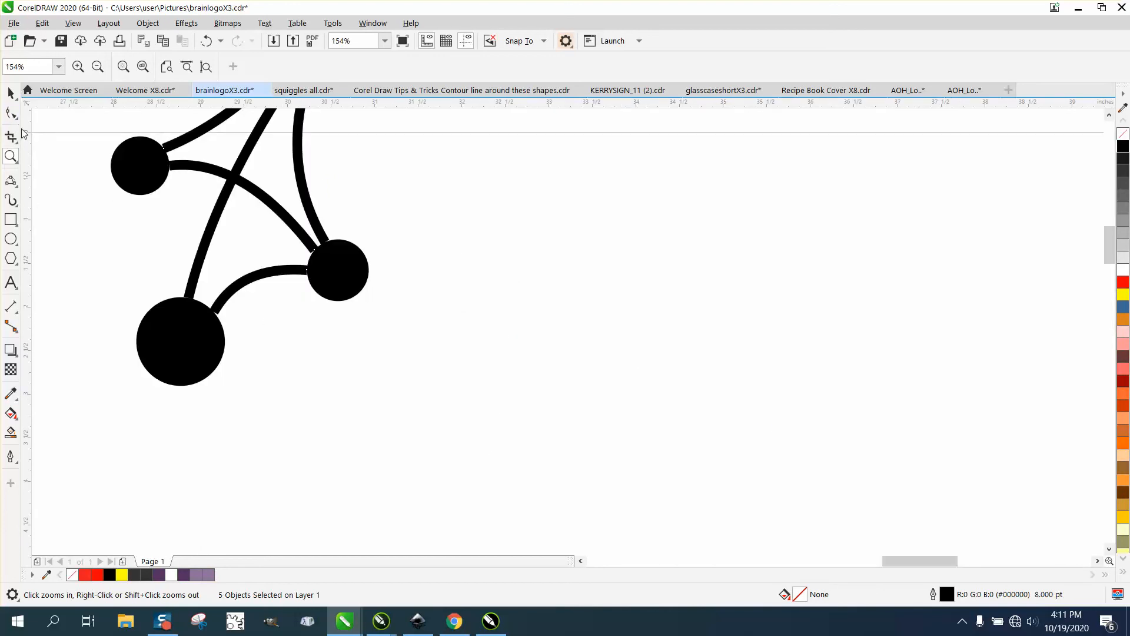
{"action": "left_click_drag", "start_coordinate": [86, 252], "coordinate": [354, 400]}
{"action": "left_click", "coordinate": [11, 113]}
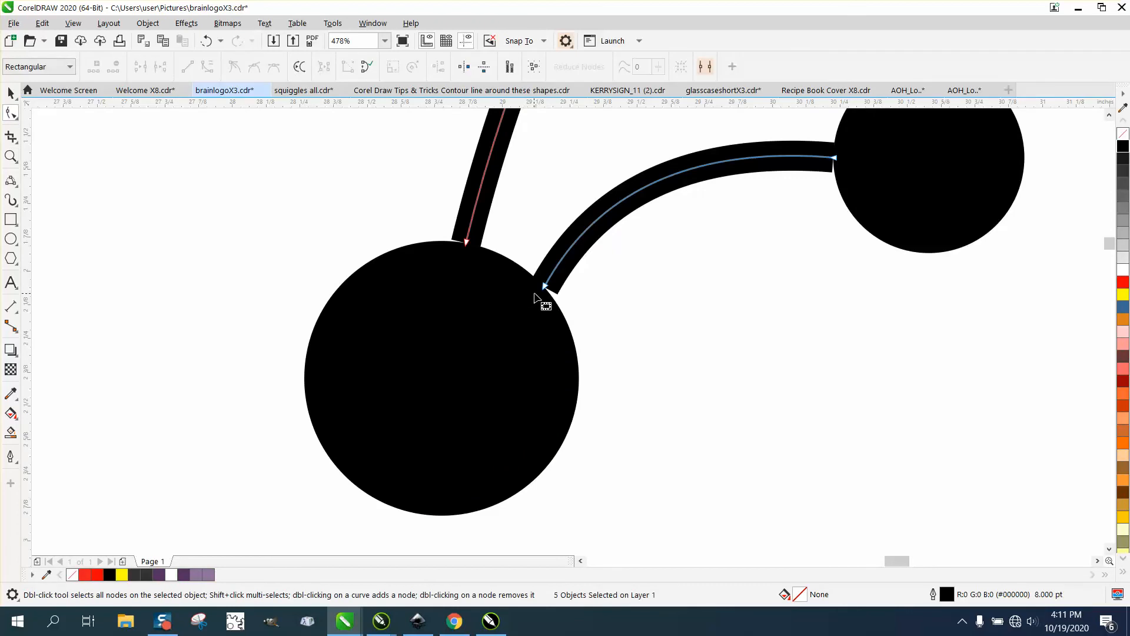
{"action": "left_click_drag", "start_coordinate": [544, 287], "coordinate": [536, 293]}
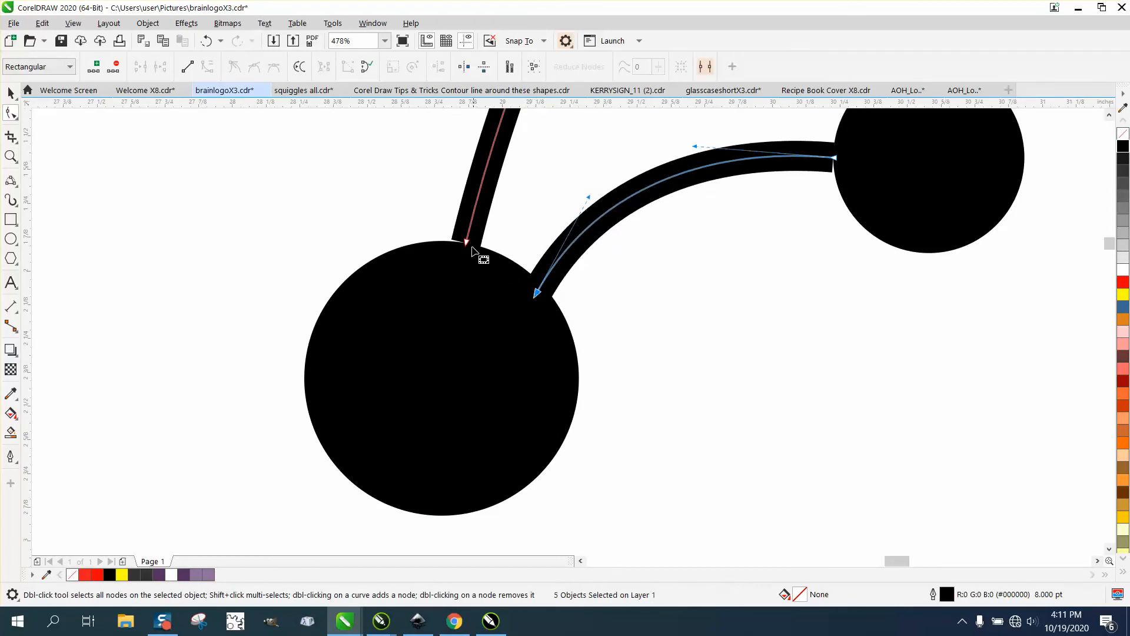
{"action": "left_click_drag", "start_coordinate": [469, 250], "coordinate": [467, 264]}
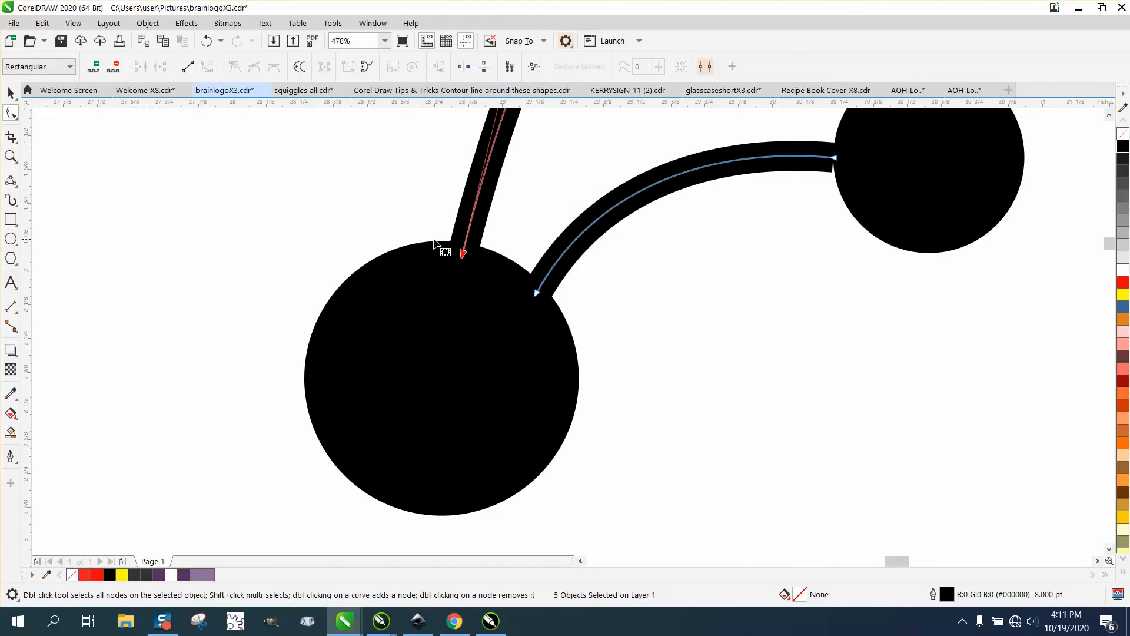
Convert the five curves' outlines to objects and widen the lower end of the long middle line at the large circle
{"action": "left_click", "coordinate": [146, 23]}
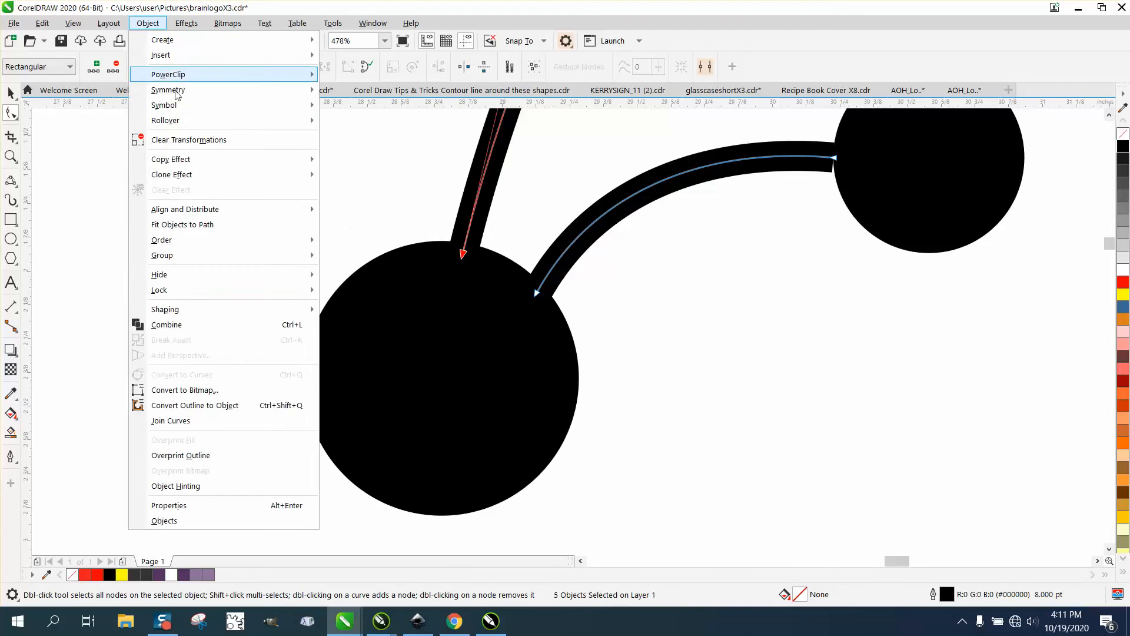
{"action": "left_click", "coordinate": [207, 406]}
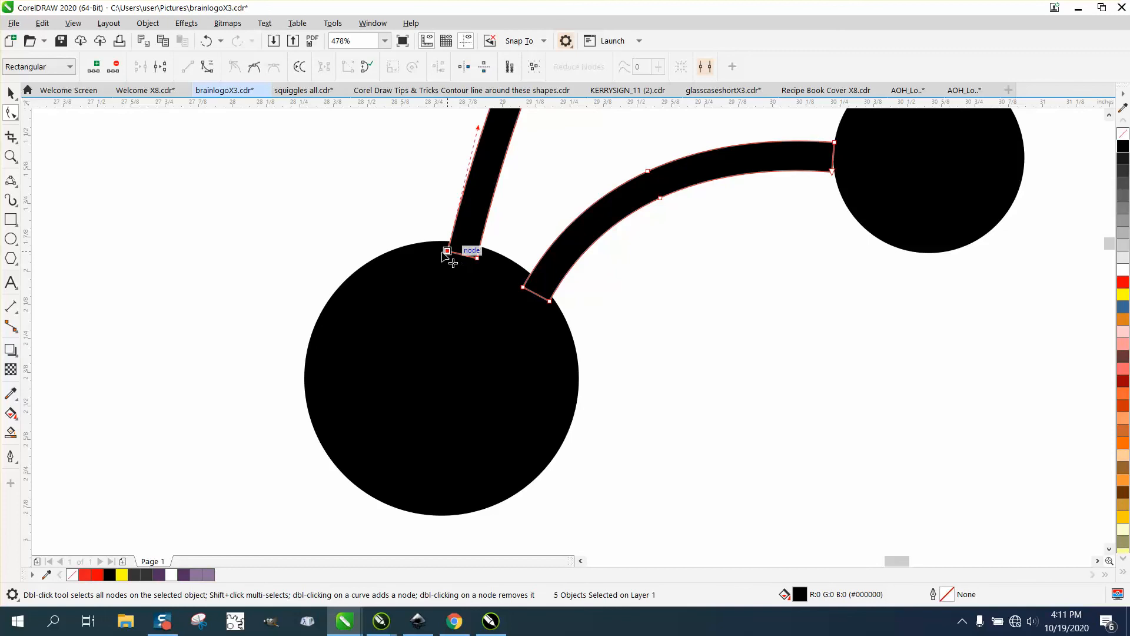
{"action": "left_click_drag", "start_coordinate": [447, 250], "coordinate": [488, 266]}
Nudge the left, lower-right and top circles of the new icon inward so they cover the open ends of the connecting lines
{"action": "scroll", "coordinate": [471, 288], "scroll_direction": "down", "scroll_amount": 3}
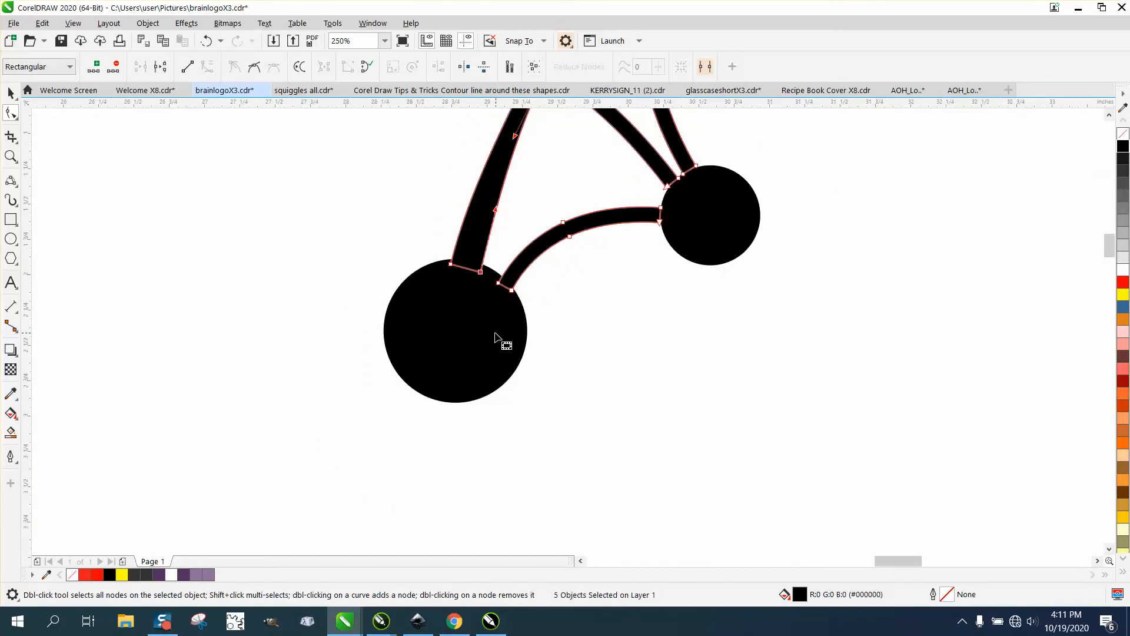
{"action": "scroll", "coordinate": [502, 336], "scroll_direction": "down", "scroll_amount": 3}
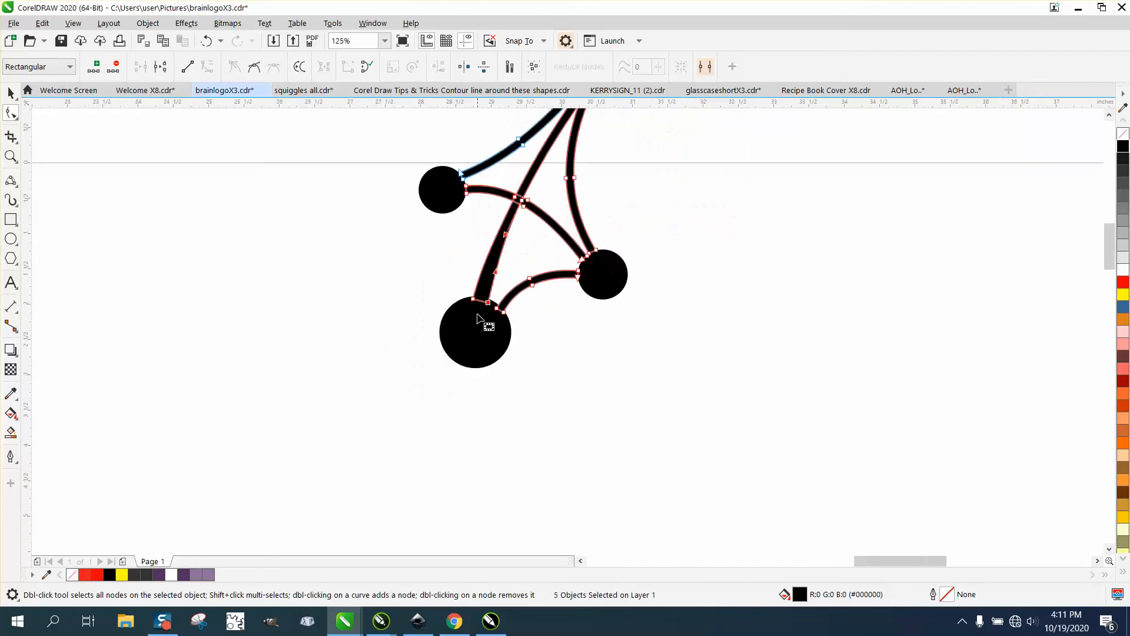
{"action": "left_click", "coordinate": [10, 156]}
{"action": "left_click_drag", "start_coordinate": [418, 158], "coordinate": [515, 216]}
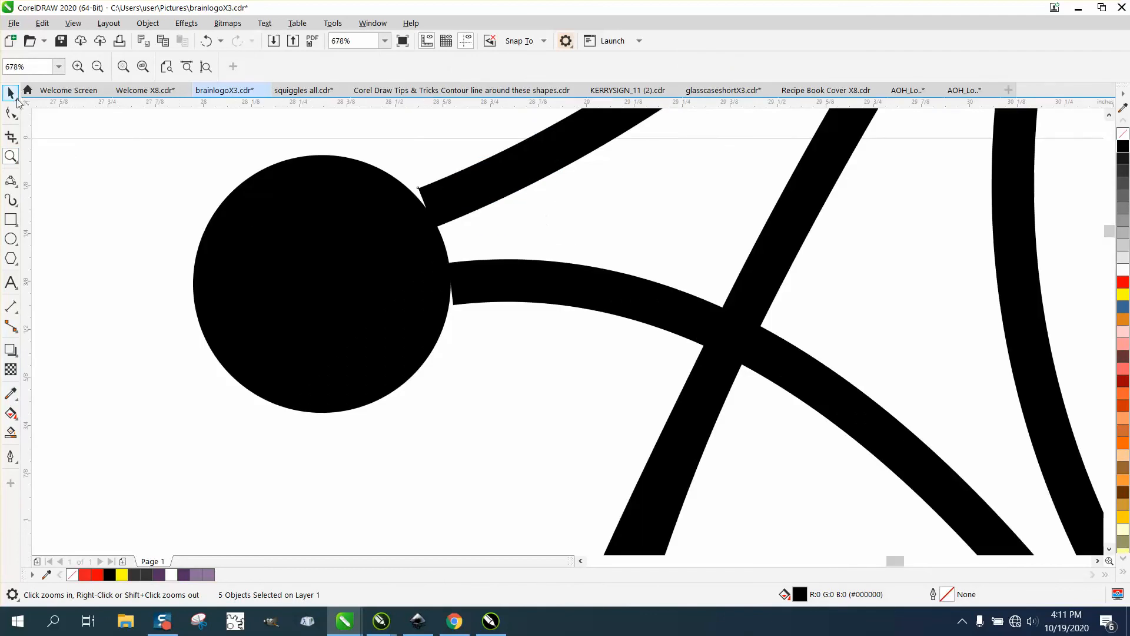
{"action": "key", "text": "space"}
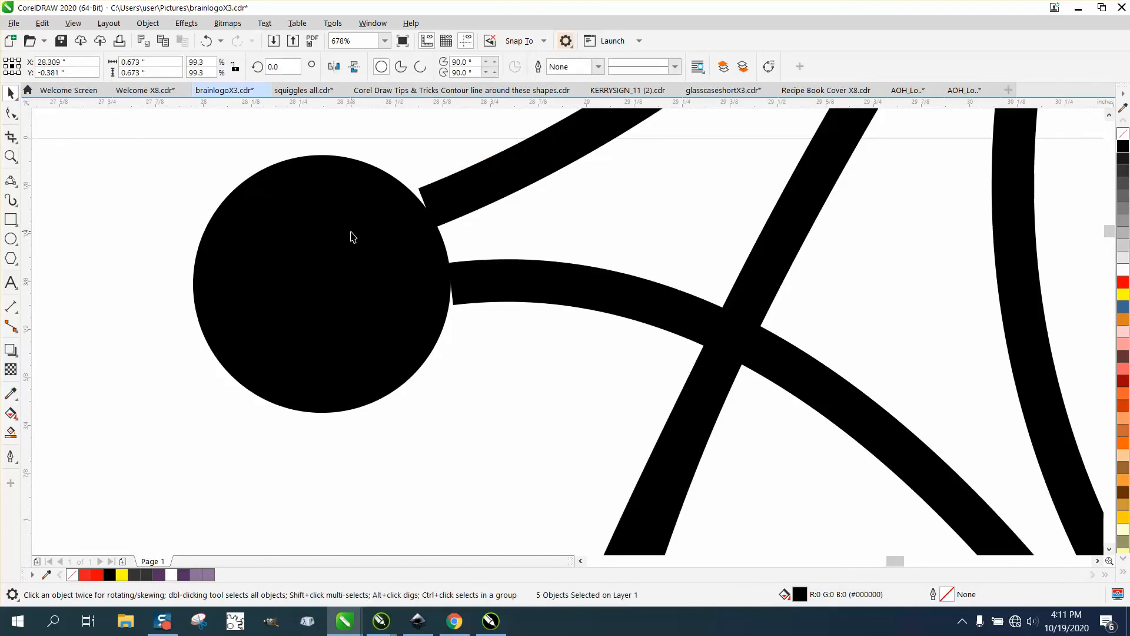
{"action": "left_click", "coordinate": [358, 228]}
{"action": "scroll", "coordinate": [191, 216], "scroll_direction": "down", "scroll_amount": 3}
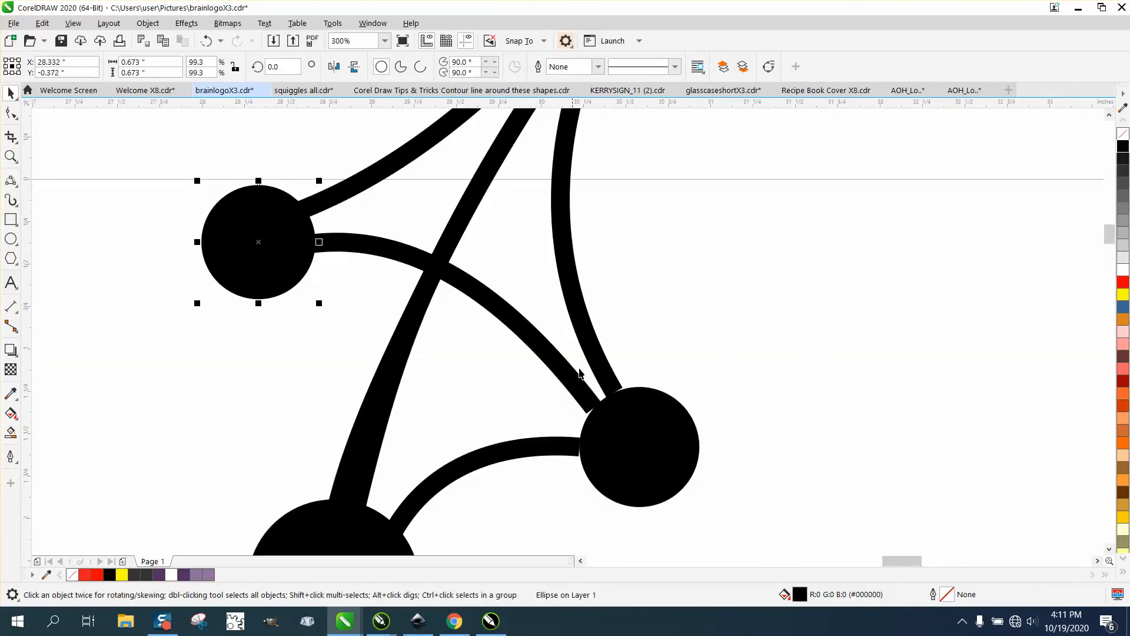
{"action": "left_click", "coordinate": [627, 441]}
{"action": "scroll", "coordinate": [628, 437], "scroll_direction": "down", "scroll_amount": 2}
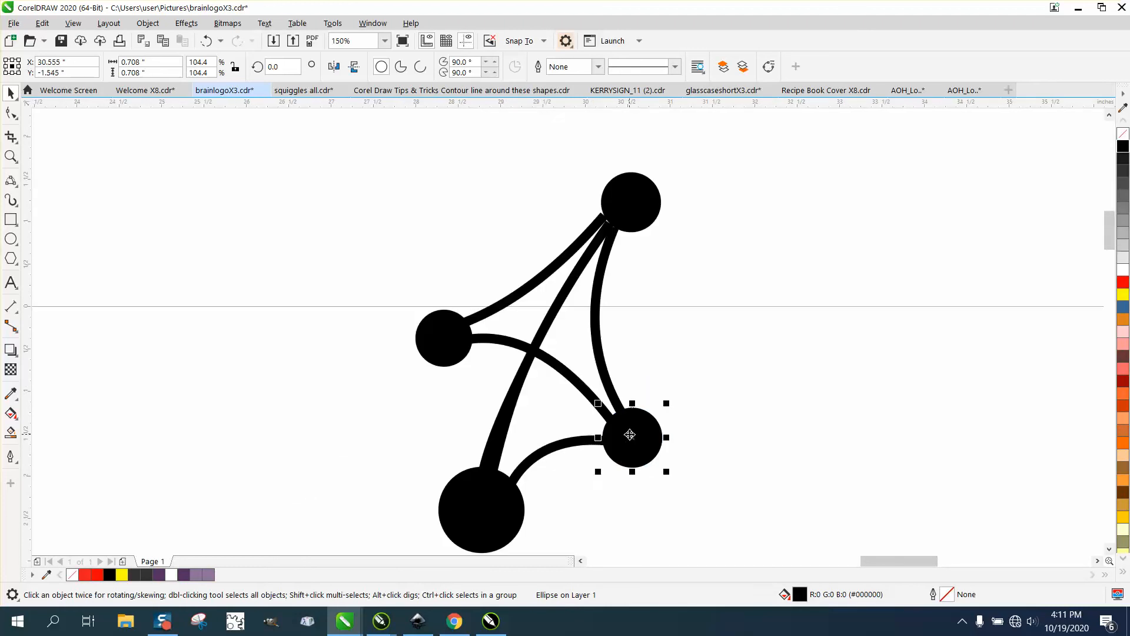
{"action": "left_click", "coordinate": [625, 214]}
{"action": "left_click_drag", "start_coordinate": [625, 214], "coordinate": [651, 234]}
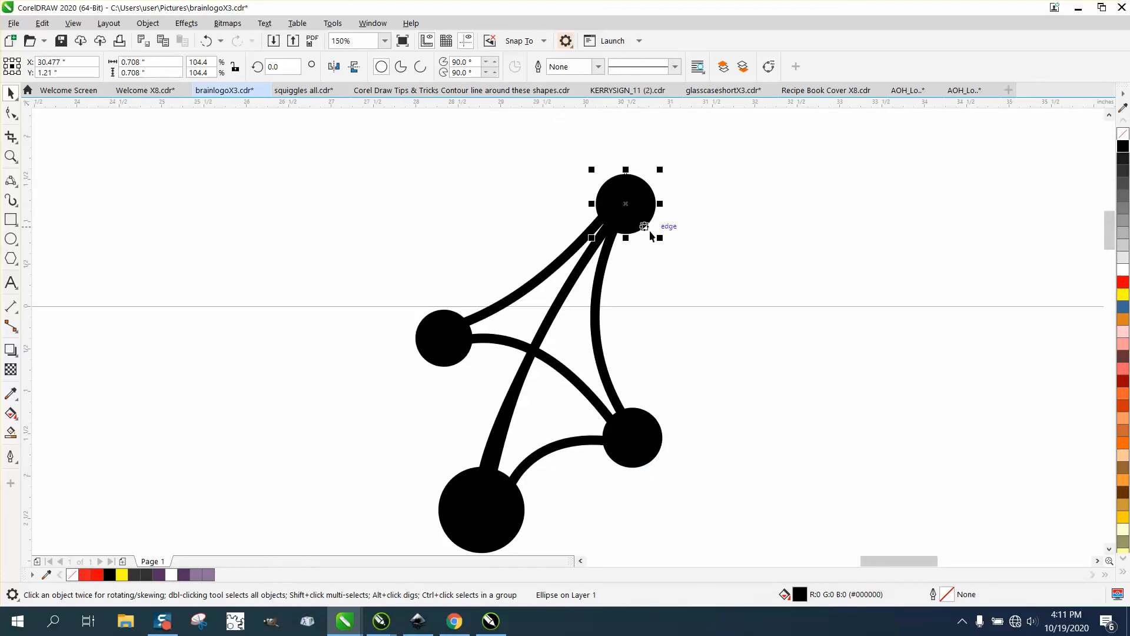
Group the new icon's nine circles and lines and move the group onto the page beside the existing black icon
{"action": "scroll", "coordinate": [352, 281], "scroll_direction": "down", "scroll_amount": 2}
{"action": "scroll", "coordinate": [456, 347], "scroll_direction": "down", "scroll_amount": 2}
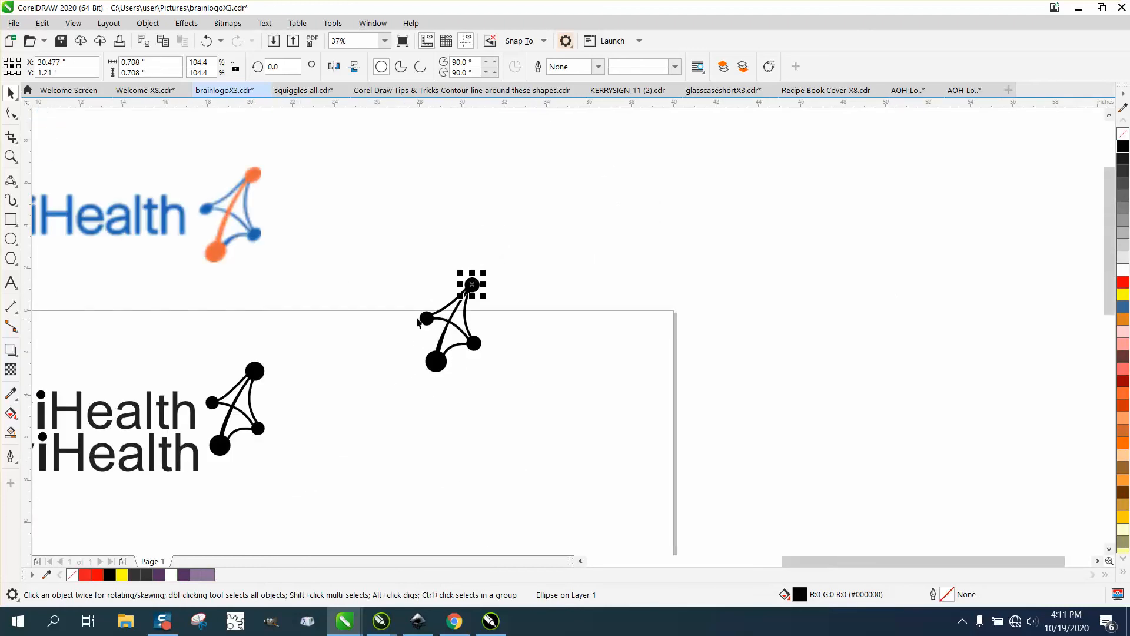
{"action": "left_click_drag", "start_coordinate": [406, 300], "coordinate": [568, 407]}
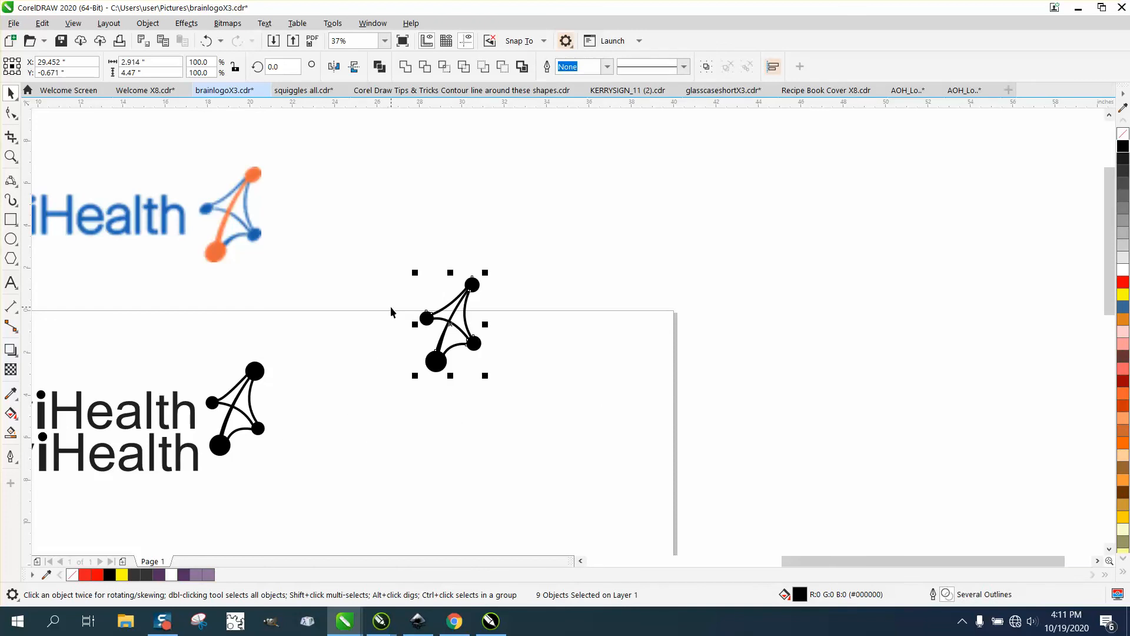
{"action": "key", "text": "ctrl+g"}
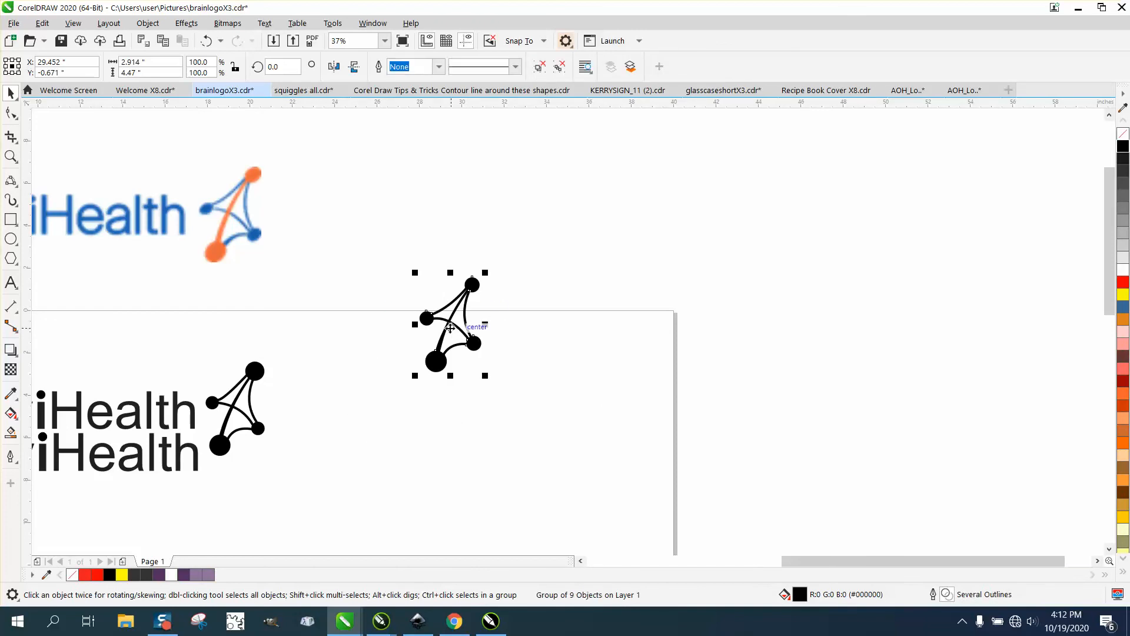
{"action": "left_click_drag", "start_coordinate": [452, 329], "coordinate": [340, 430]}
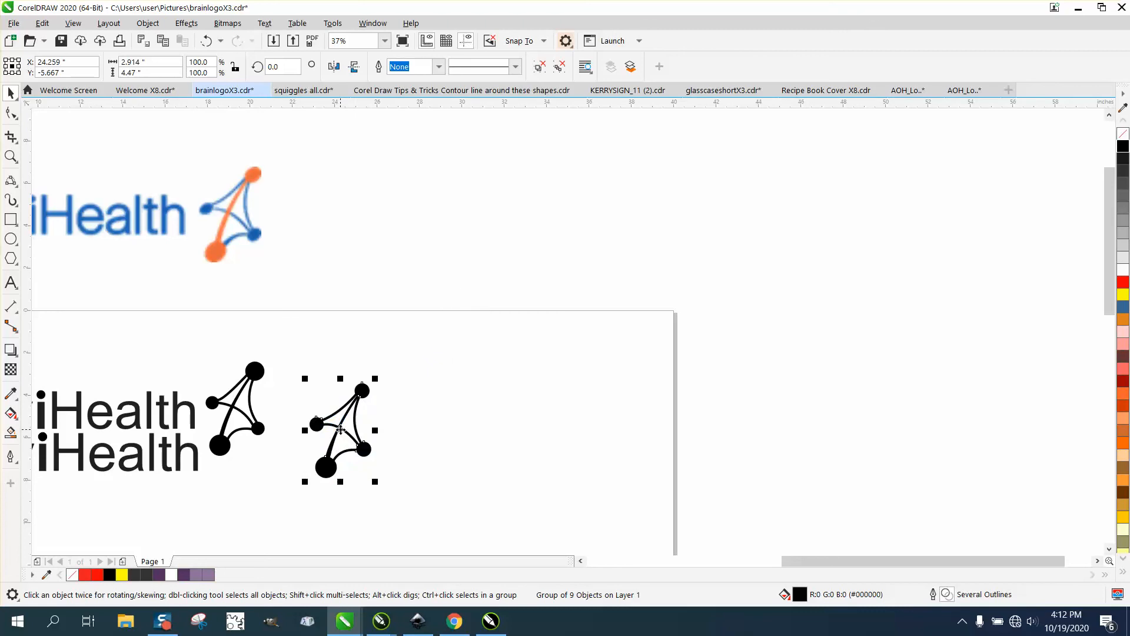
Try moving the letter h away from the lower naviHealth text and undo the move
{"action": "left_click", "coordinate": [180, 448]}
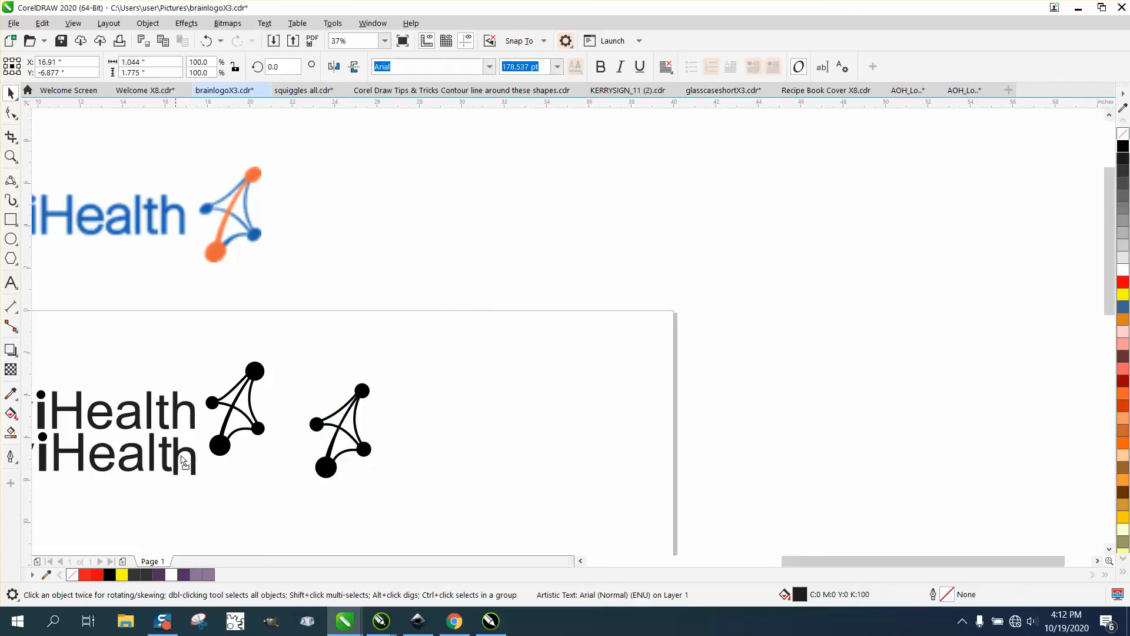
{"action": "left_click_drag", "start_coordinate": [177, 461], "coordinate": [256, 483]}
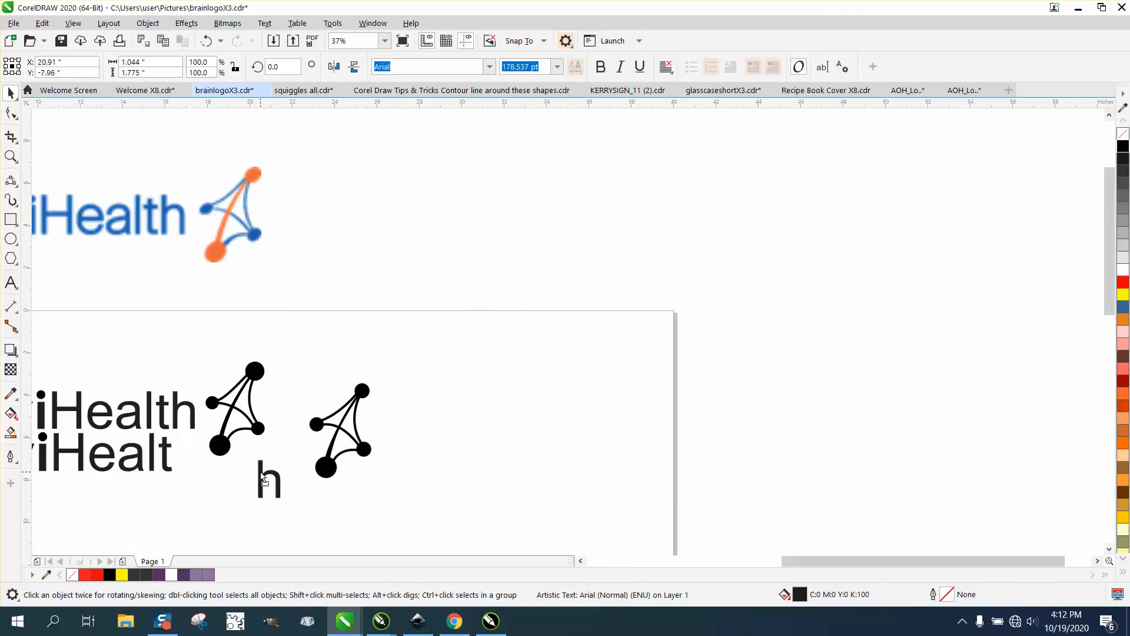
{"action": "left_click", "coordinate": [207, 41]}
Examine the lettering and icon of the blue and orange reference bitmap up close
{"action": "scroll", "coordinate": [400, 338], "scroll_direction": "down", "scroll_amount": 2}
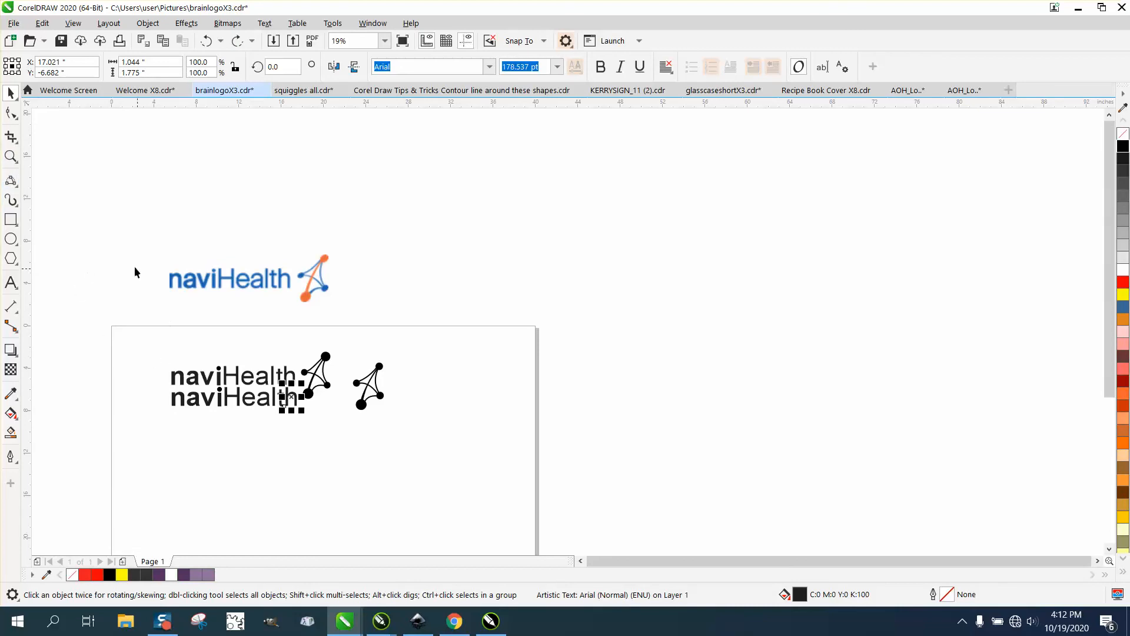
{"action": "left_click", "coordinate": [11, 156]}
{"action": "left_click", "coordinate": [382, 313]}
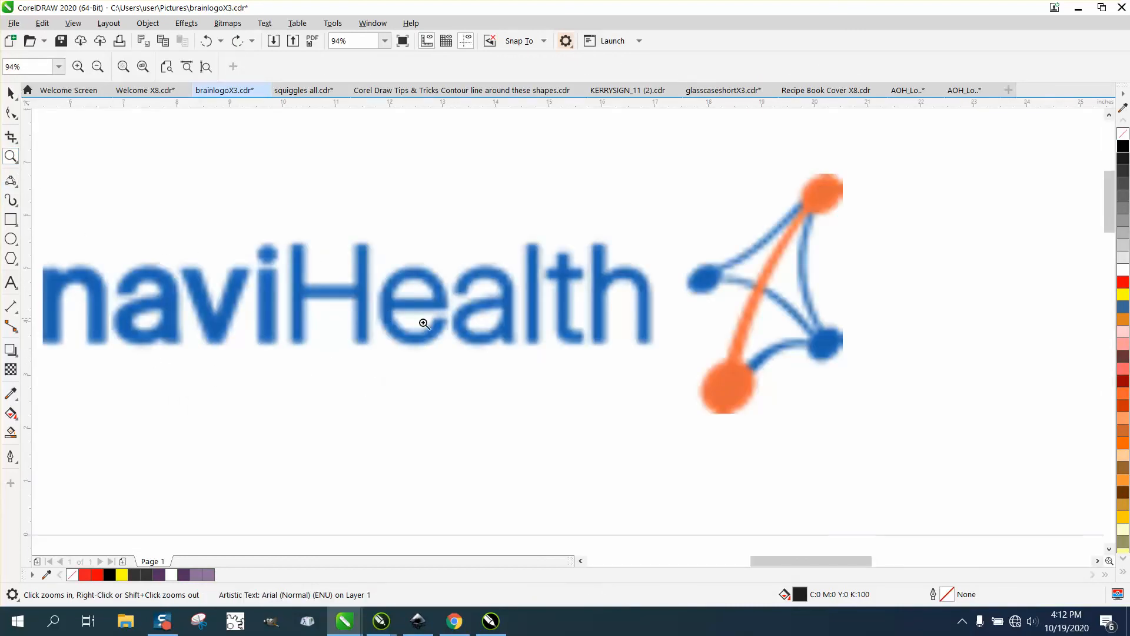